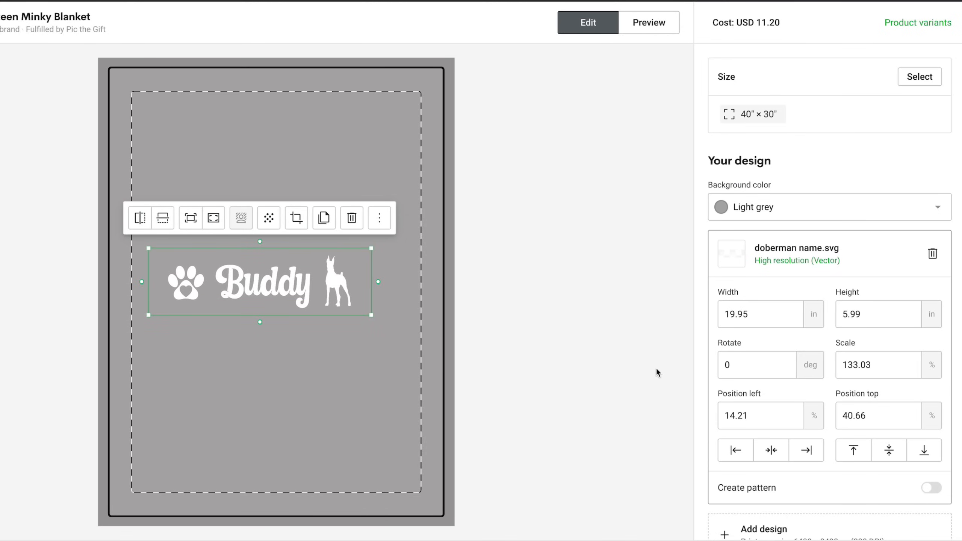
# - Turn the doberman name.svg design into a repeating pattern with the Brick horizontal layout
pyautogui.scroll(-1, 779, 213)
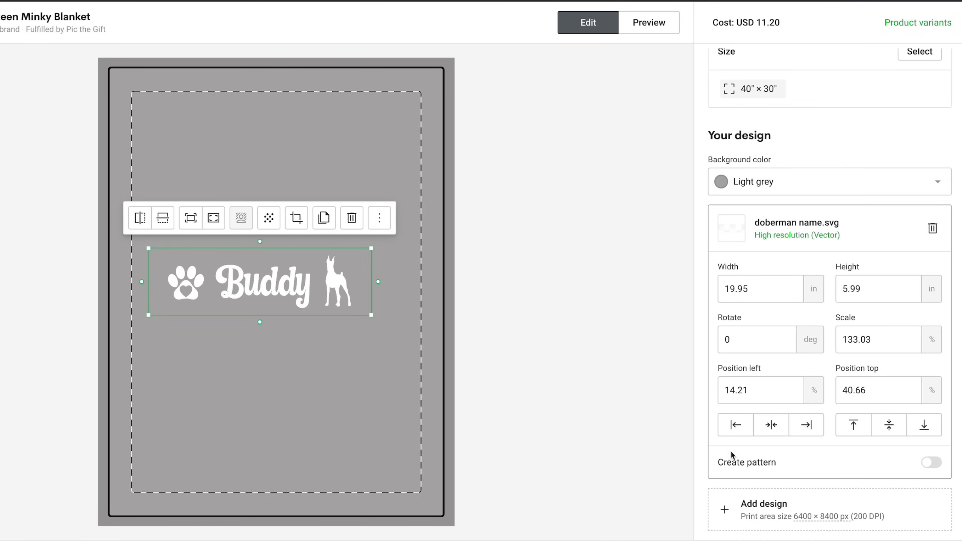
pyautogui.click(926, 462)
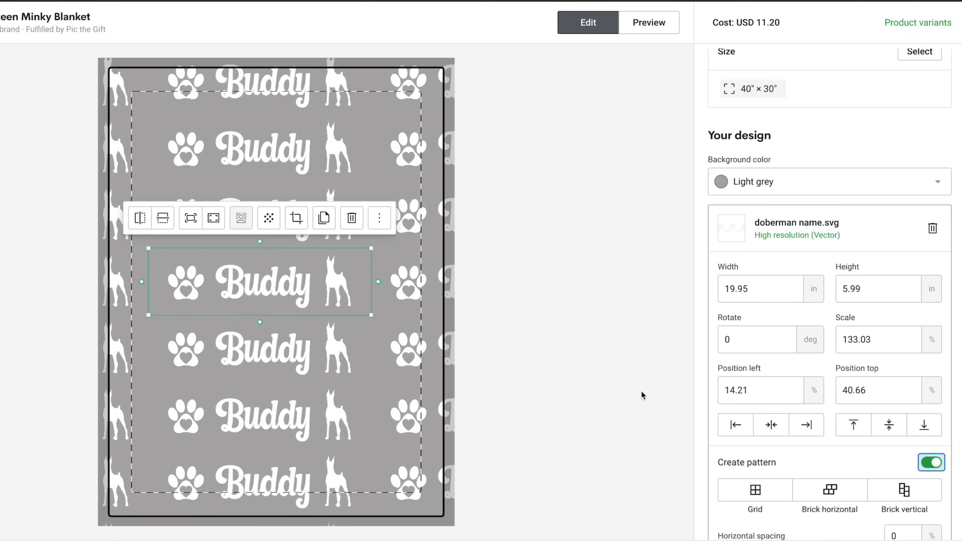
pyautogui.scroll(-1, 640, 390)
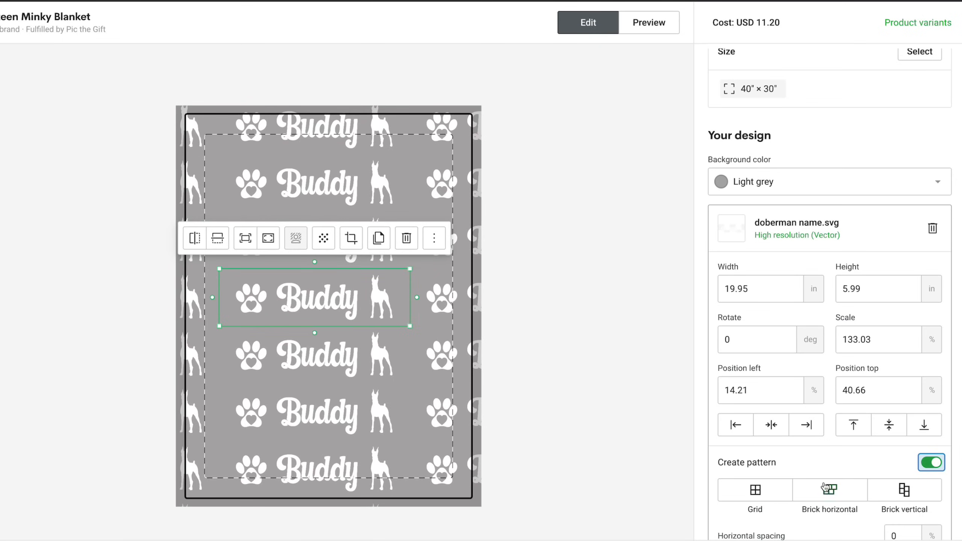
pyautogui.scroll(1, 585, 440)
pyautogui.scroll(1, 584, 440)
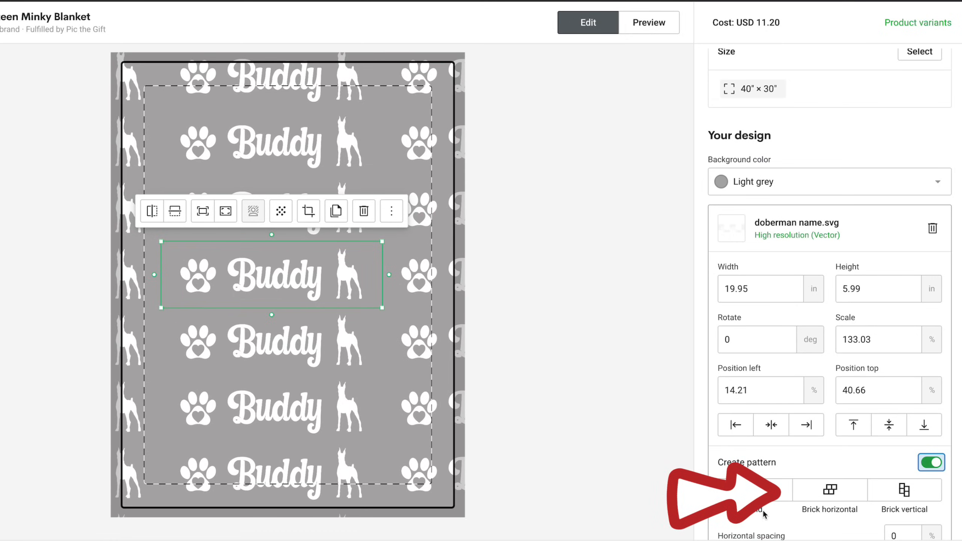
pyautogui.click(821, 493)
pyautogui.scroll(-3, 820, 494)
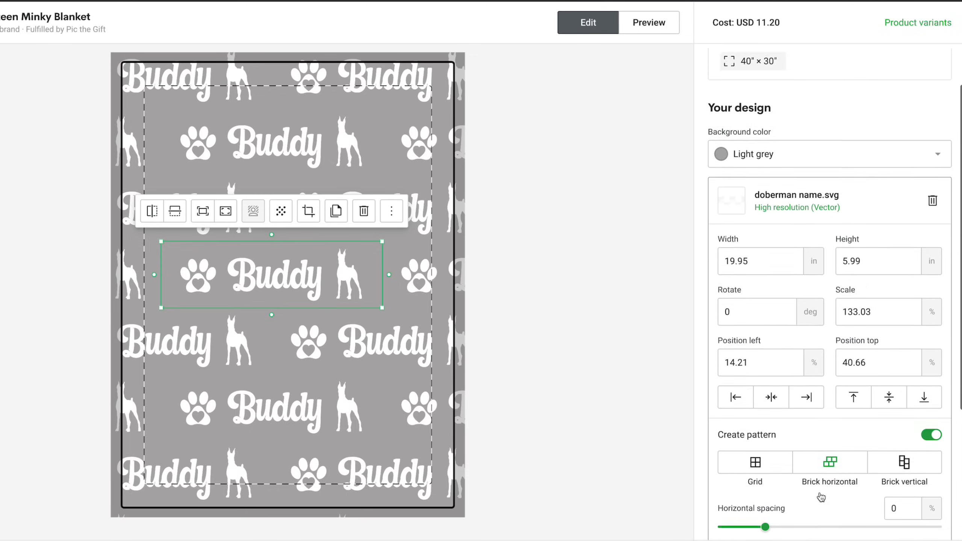
pyautogui.scroll(-1, 819, 492)
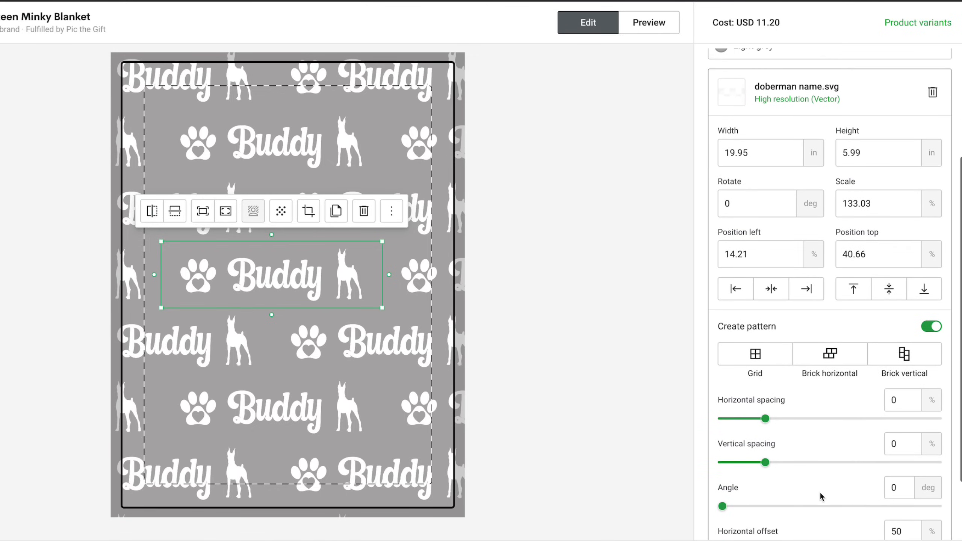
# - Shrink the Buddy design to about 11.9 × 3.57 in and set the pattern's horizontal and vertical spacing to -2%
pyautogui.moveTo(384, 309); pyautogui.dragTo(301, 272)
pyautogui.moveTo(765, 419)
pyautogui.mouseDown()
pyautogui.moveTo(755, 419)
pyautogui.moveTo(764, 419)
pyautogui.mouseUp()
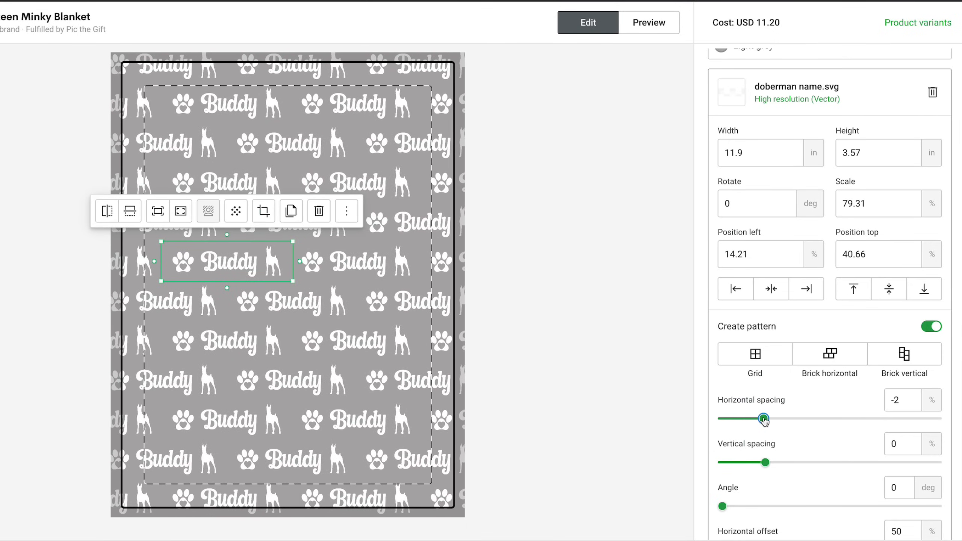
pyautogui.moveTo(765, 462); pyautogui.dragTo(763, 463)
# - Set the pattern's angle to 0 degrees and its horizontal offset to 40%
pyautogui.scroll(-3, 763, 462)
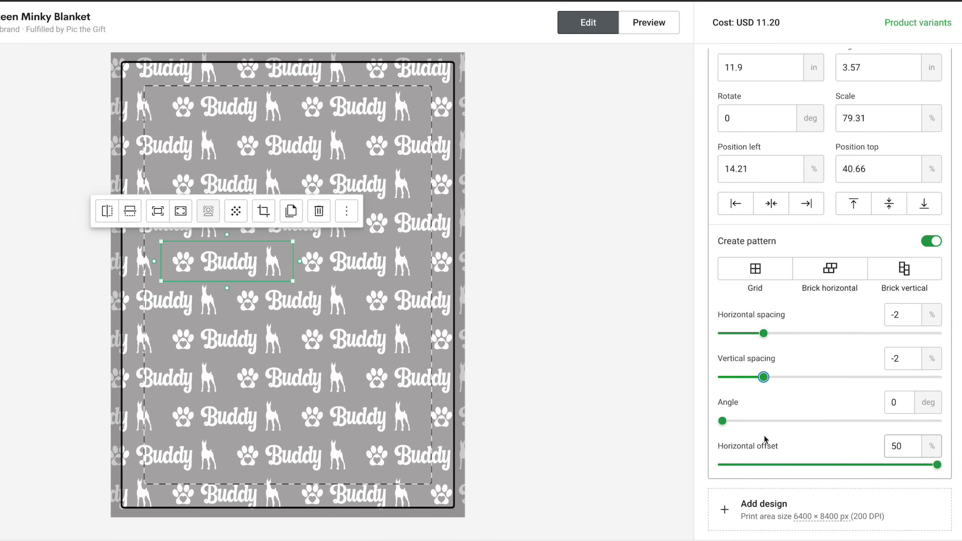
pyautogui.moveTo(721, 423); pyautogui.dragTo(718, 424)
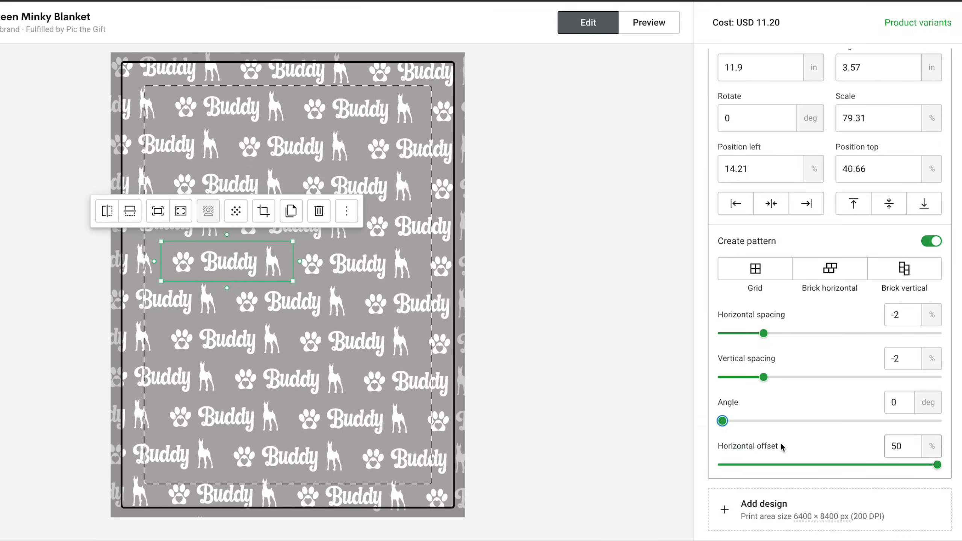
pyautogui.moveTo(937, 466); pyautogui.dragTo(914, 465)
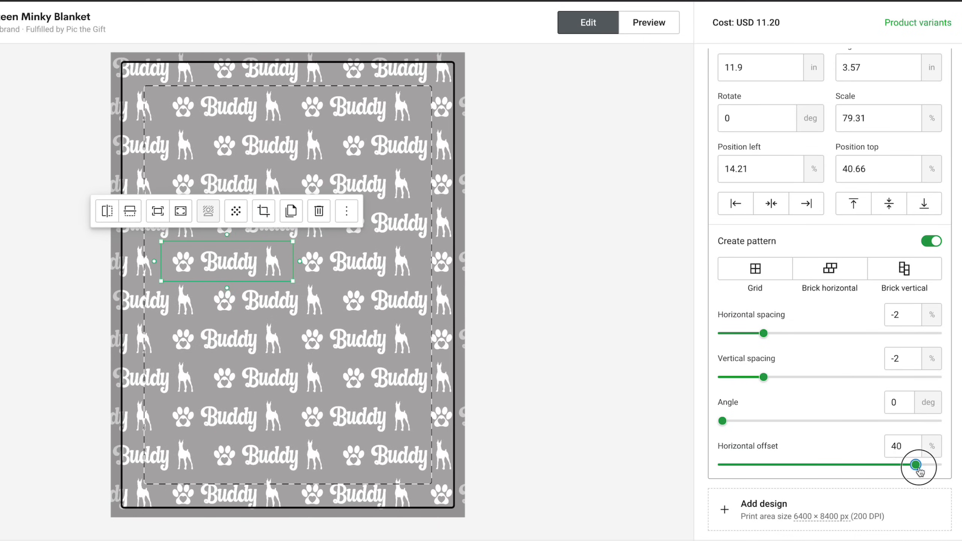
# - Add the 60" × 50" and 80" × 60" blanket sizes to the product
pyautogui.scroll(5, 753, 89)
pyautogui.click(916, 77)
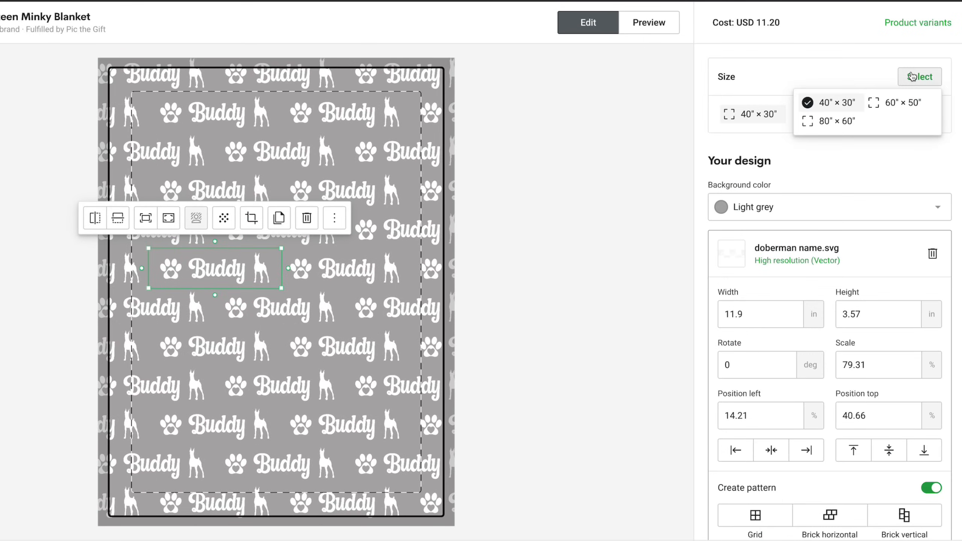
pyautogui.click(875, 103)
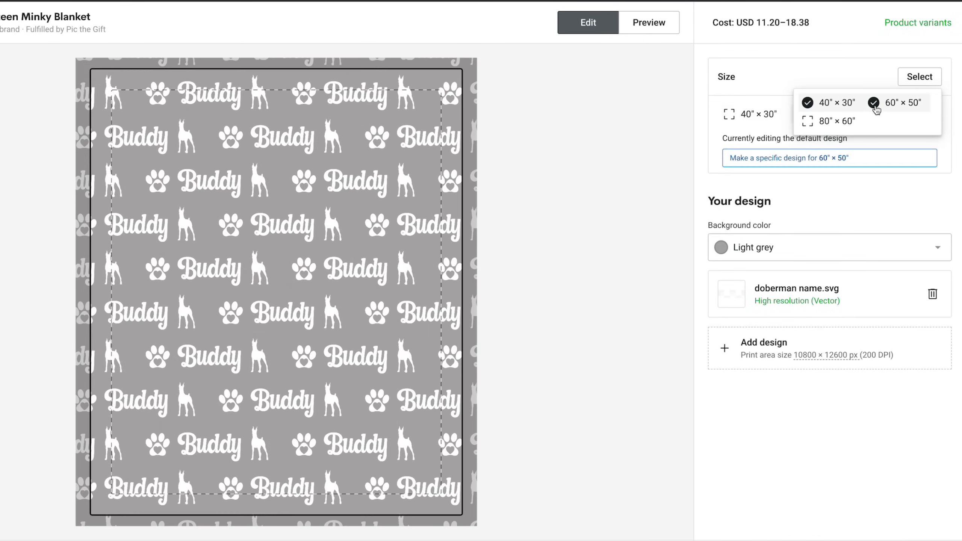
pyautogui.click(821, 131)
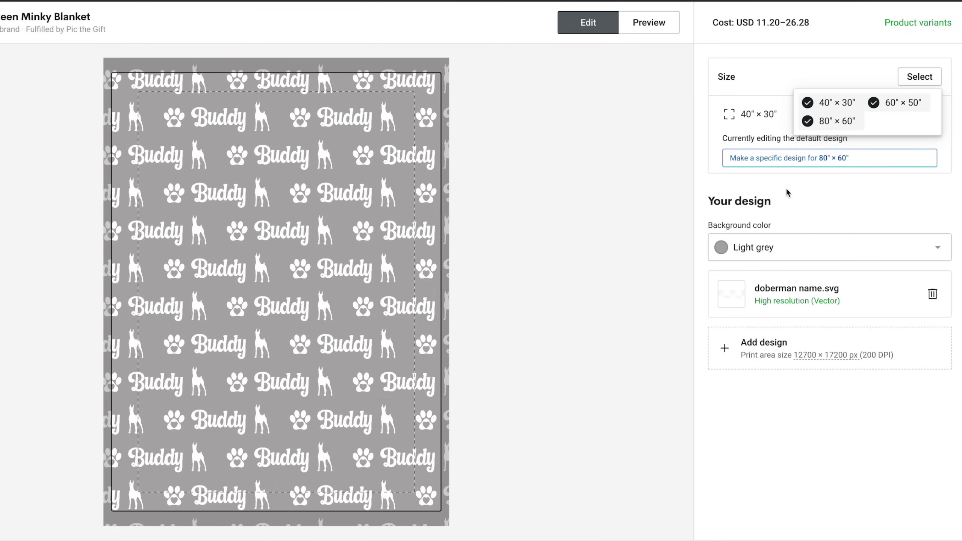
# - Switch to Canva, try lilac #d9afe5 and the muted Artisan Dream green as the Buddy design's background, and select the hex code 799987
pyautogui.click(818, 247)
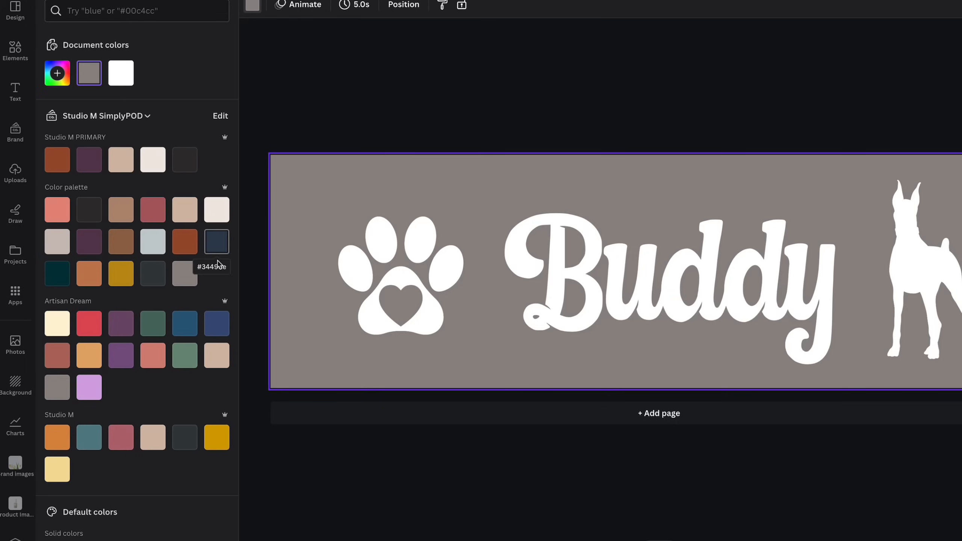
pyautogui.click(93, 396)
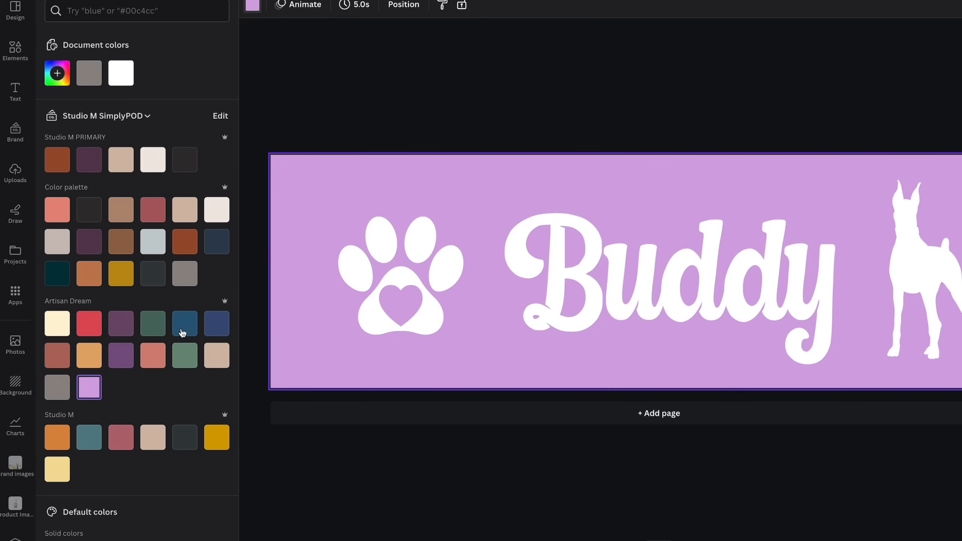
pyautogui.click(184, 357)
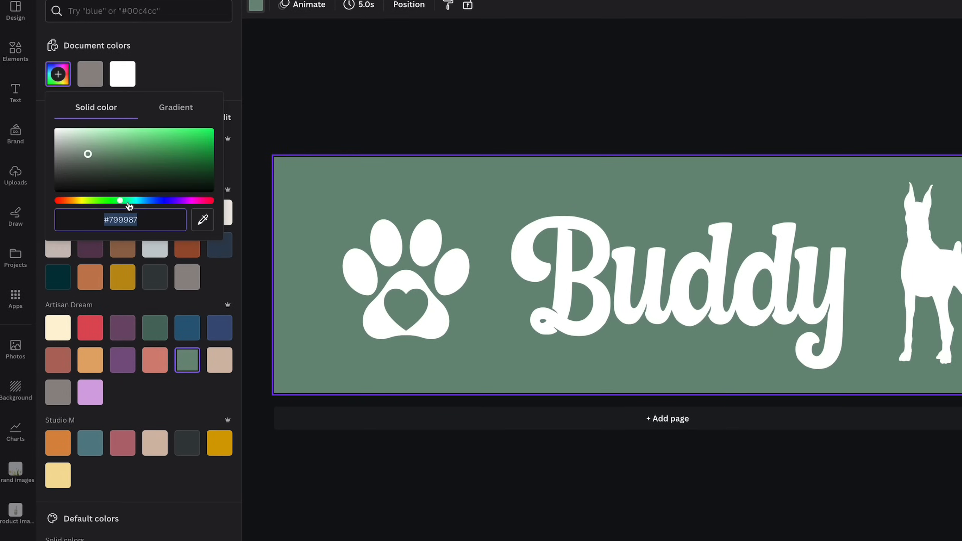
pyautogui.click(127, 219)
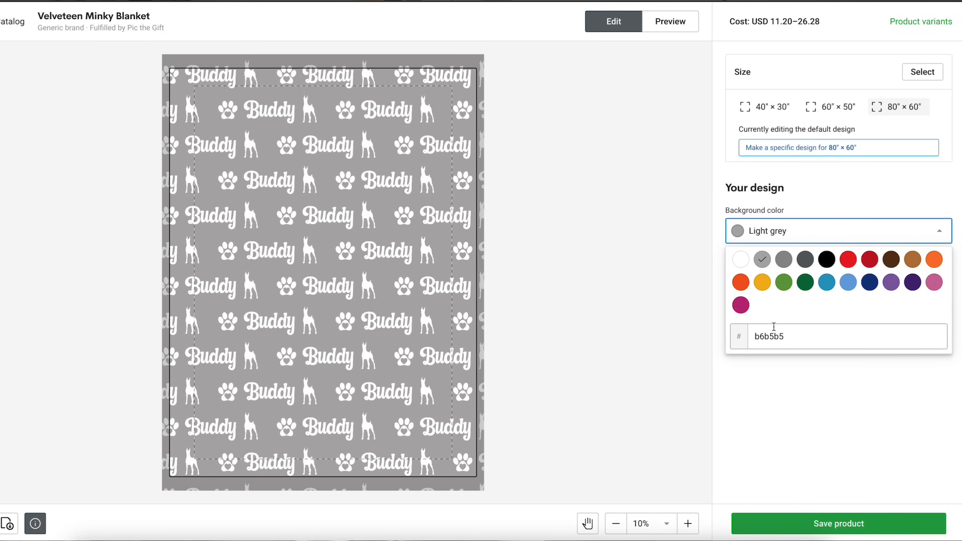
# - Switch back to Printify and set the blanket's background color to #799987
pyautogui.doubleClick(769, 337)
pyautogui.rightClick(769, 337)
pyautogui.click(783, 360)
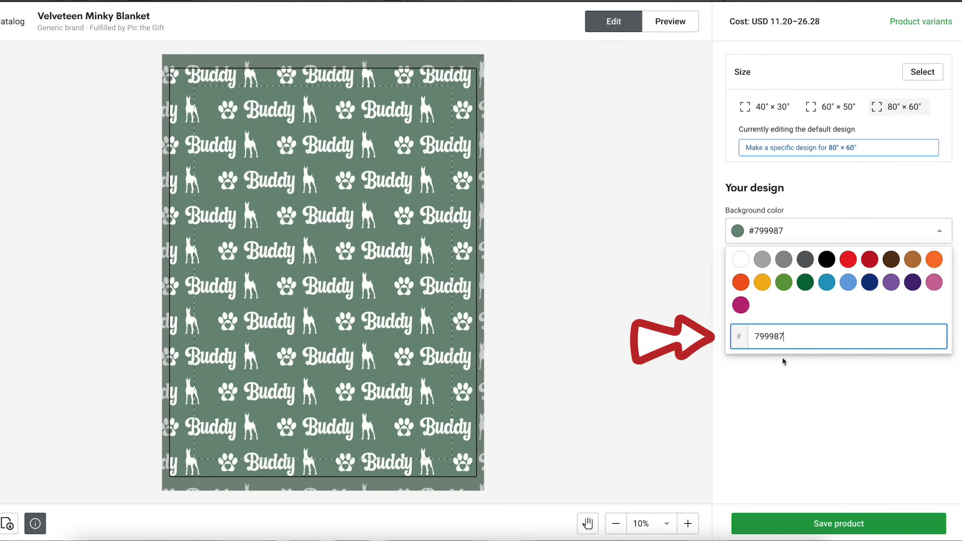
pyautogui.click(771, 406)
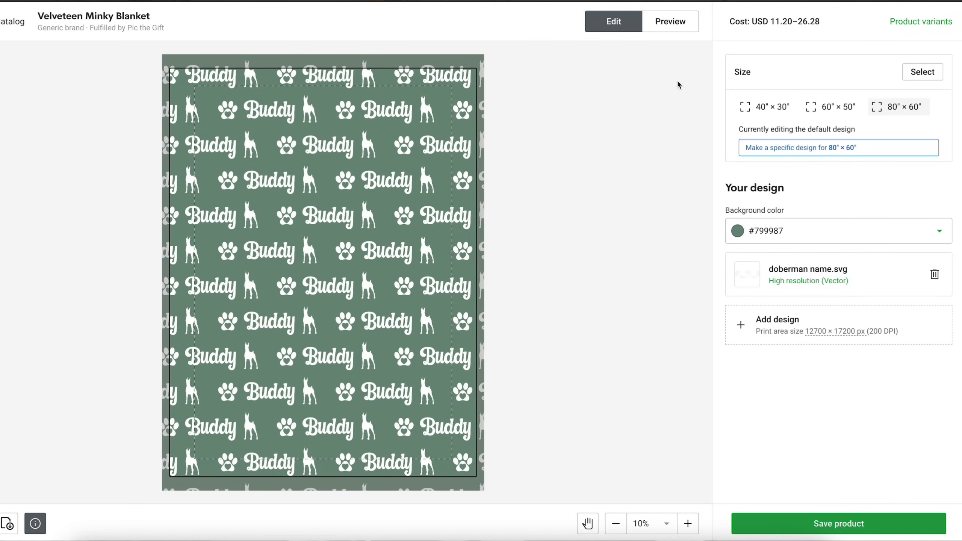
# - Preview the blanket's front mockup and save the product
pyautogui.click(682, 27)
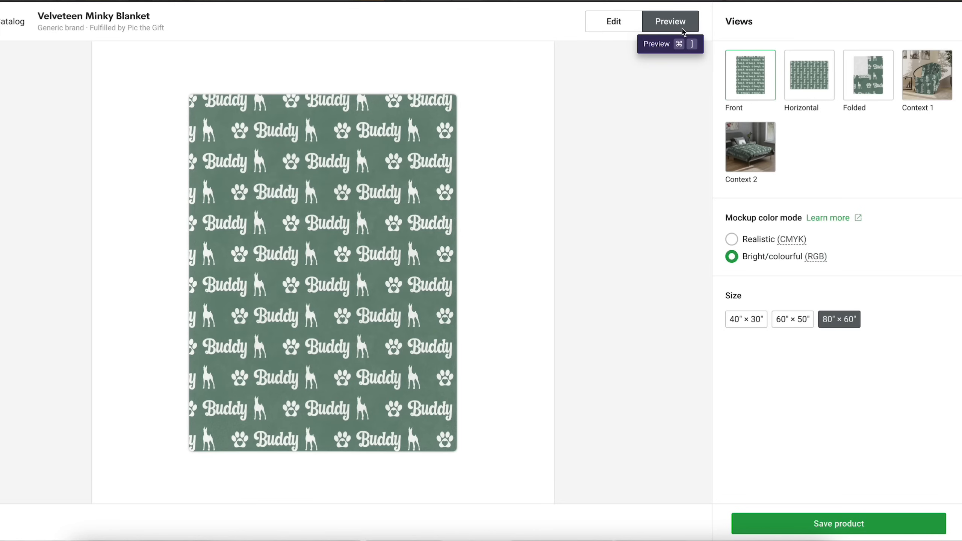
pyautogui.click(742, 78)
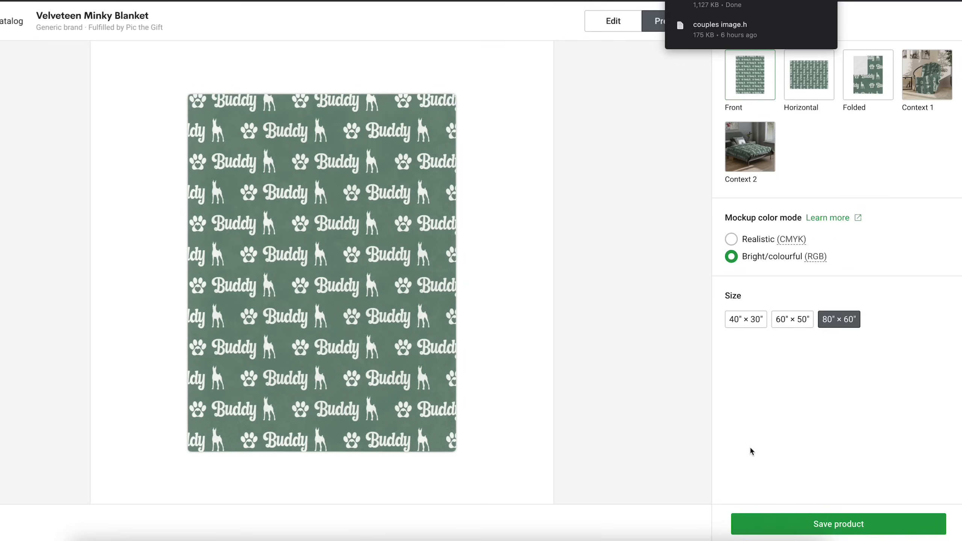
pyautogui.click(788, 524)
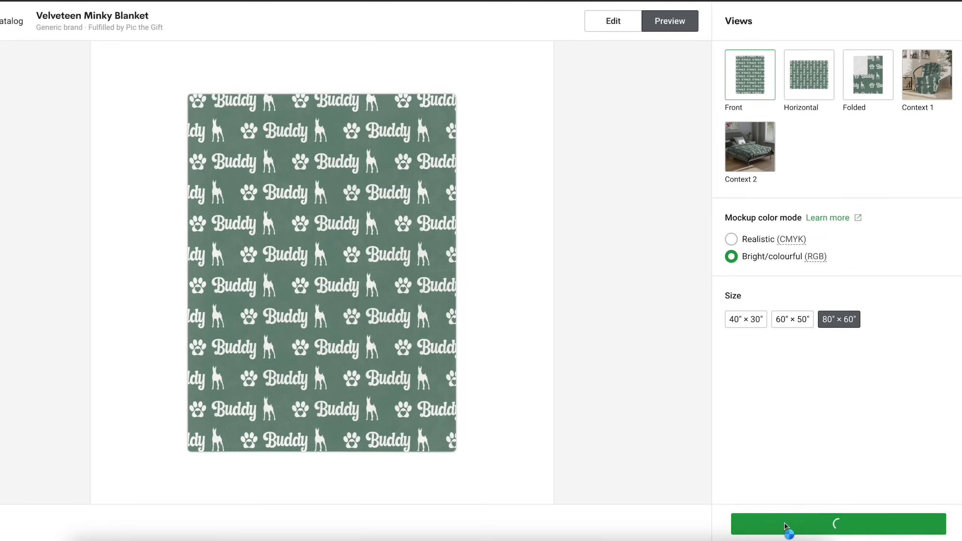
# - Set the listing title to "Personalized Doberman Pinscher Dog Name Blanket, Custom dog lover blanket, personalized gift for dobie mom"
pyautogui.scroll(-3, 699, 304)
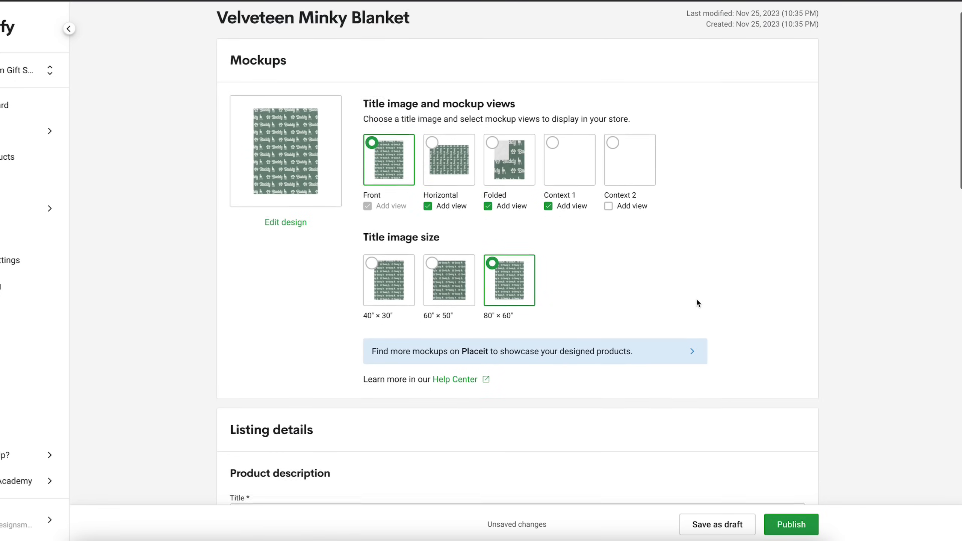
pyautogui.scroll(-4, 698, 302)
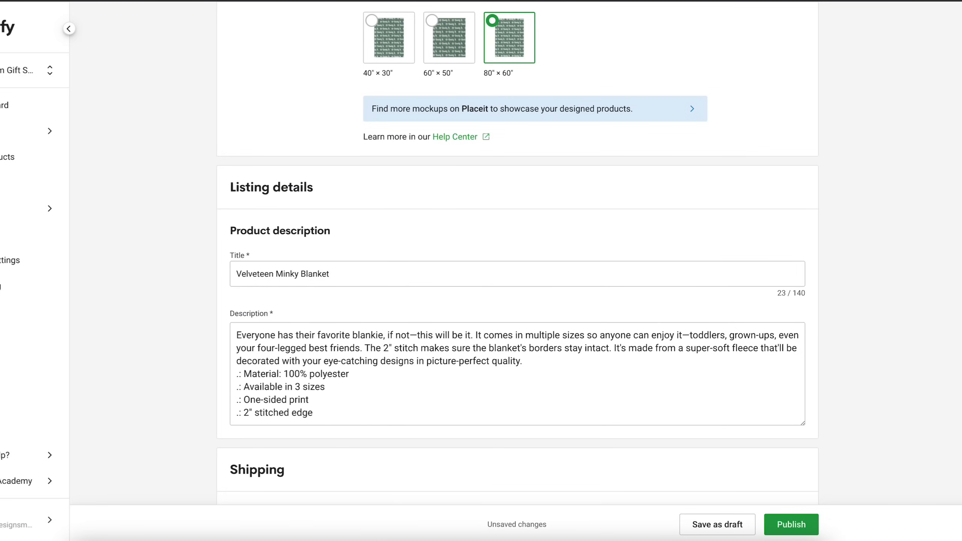
pyautogui.tripleClick(265, 275)
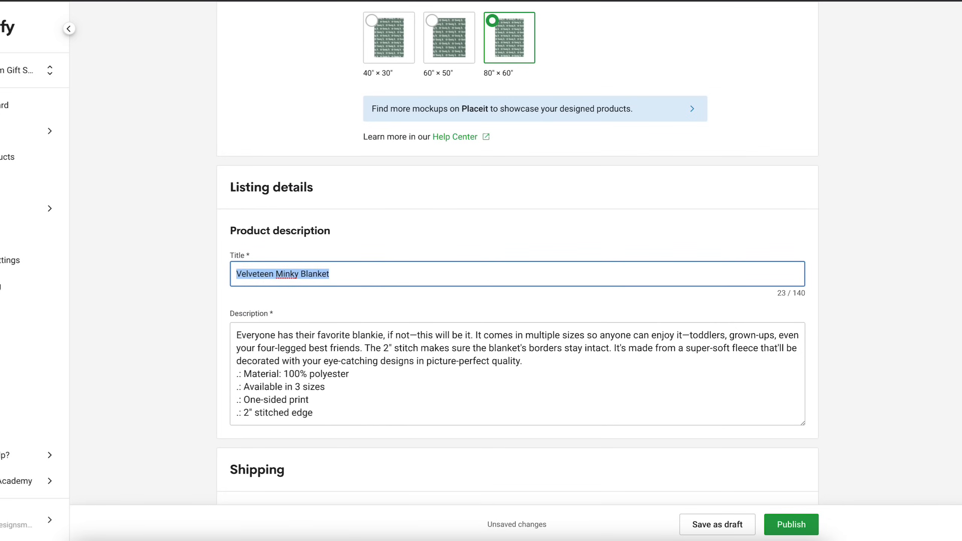
pyautogui.write('Personalized Doberma')
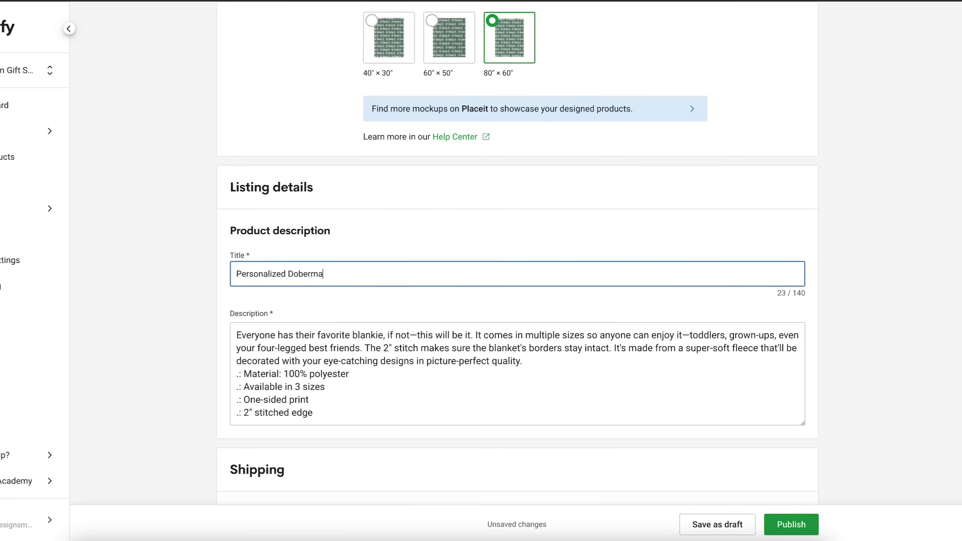
pyautogui.write('n Pinscher Nam')
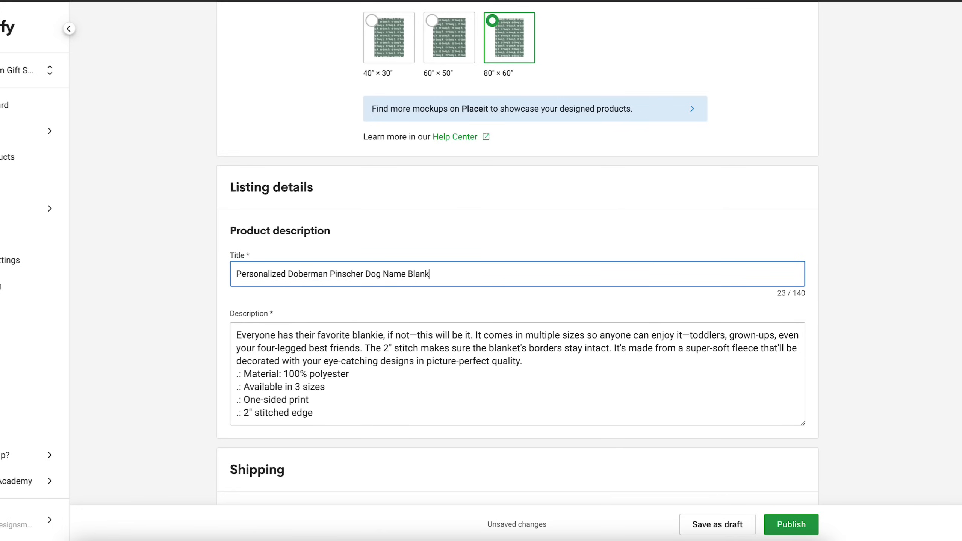
pyautogui.write('Custom dog lover thro')
pyautogui.write('nket')
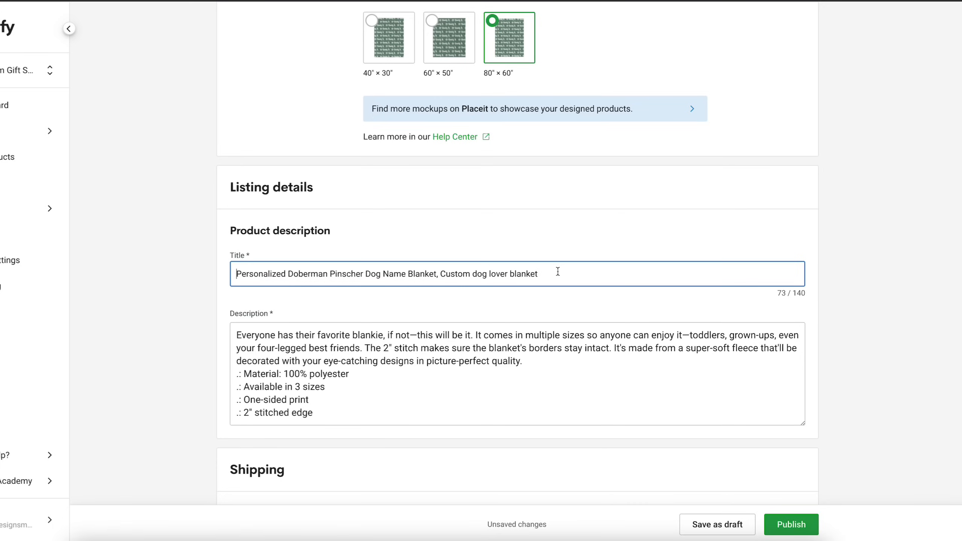
pyautogui.write(', personalized gift for dobie mom')
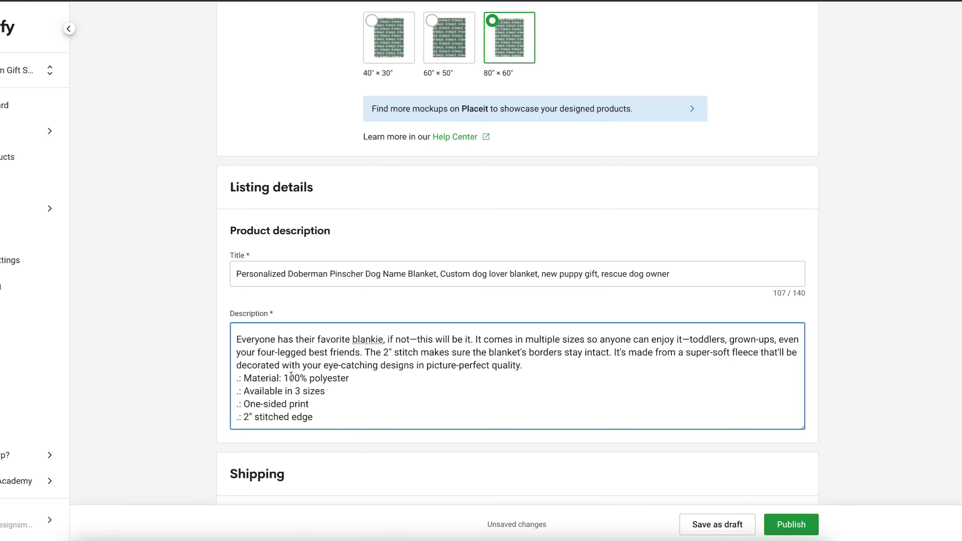
# - Replace the whole default product description with the copied Australian Shepherd blanket listing text
pyautogui.hotkey('ctrl', 'a')
pyautogui.hotkey('ctrl', 'v')
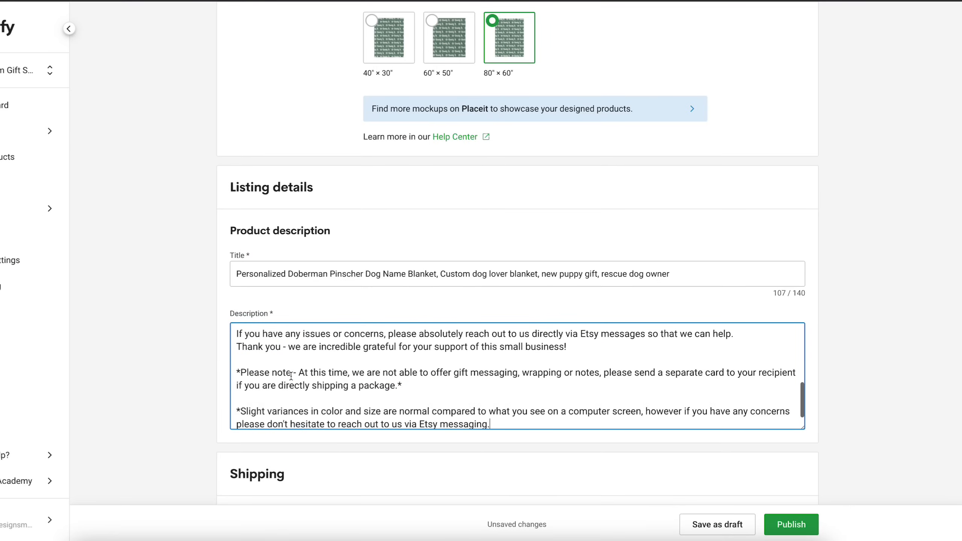
# - Replace "Australian Shepherd" with "Doberman Pinscher" from the title in the first sentence of the description
pyautogui.scroll(6, 291, 376)
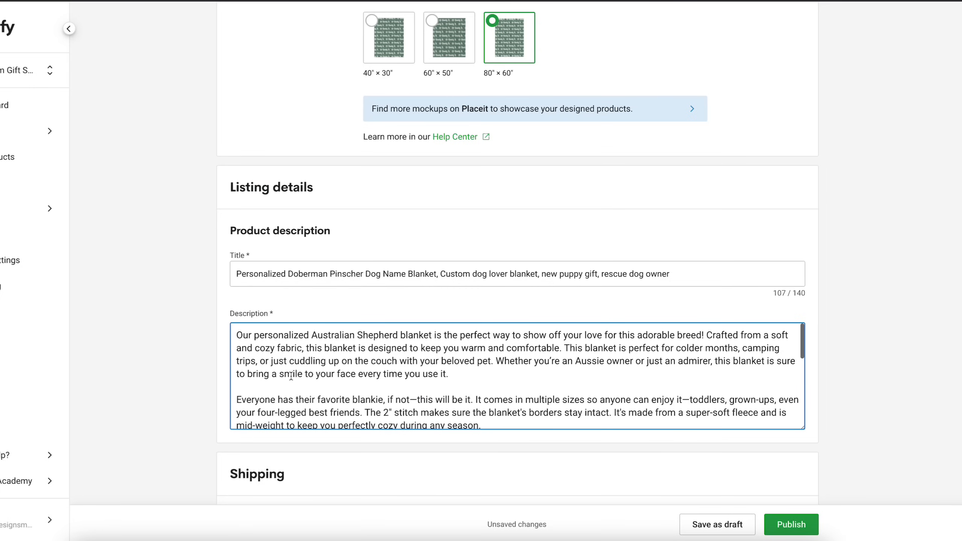
pyautogui.moveTo(326, 338); pyautogui.dragTo(372, 341)
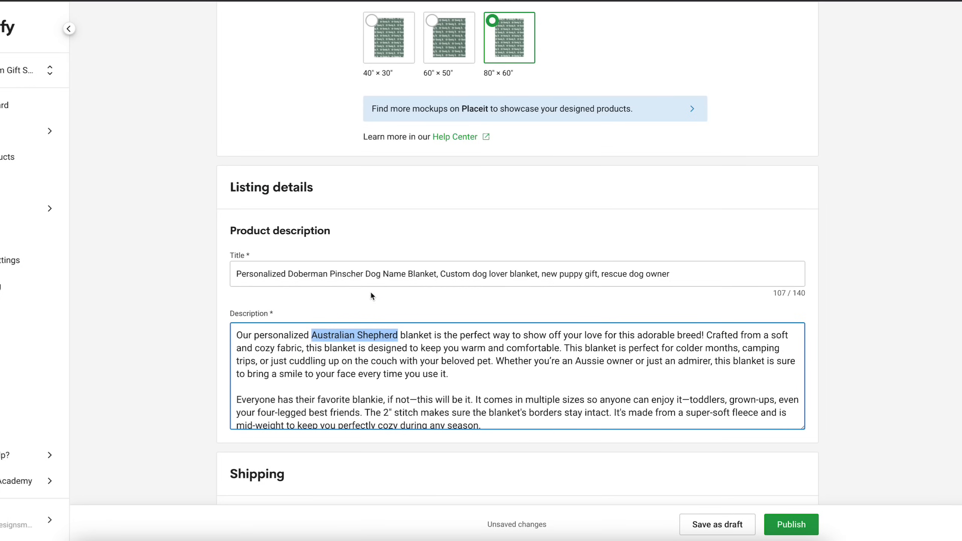
pyautogui.doubleClick(318, 274)
pyautogui.moveTo(317, 274); pyautogui.dragTo(337, 279)
pyautogui.hotkey('ctrl', 'c')
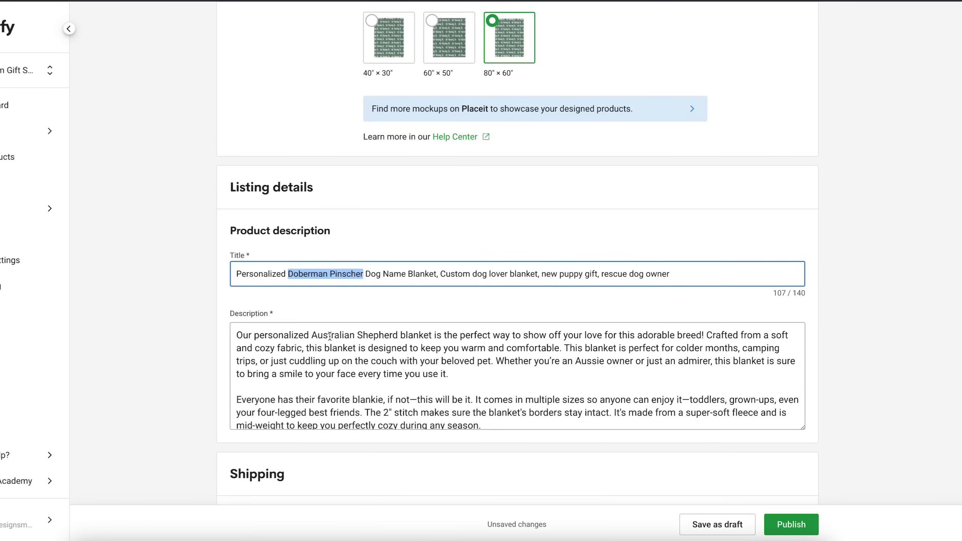
pyautogui.doubleClick(330, 336)
pyautogui.moveTo(330, 336); pyautogui.dragTo(362, 336)
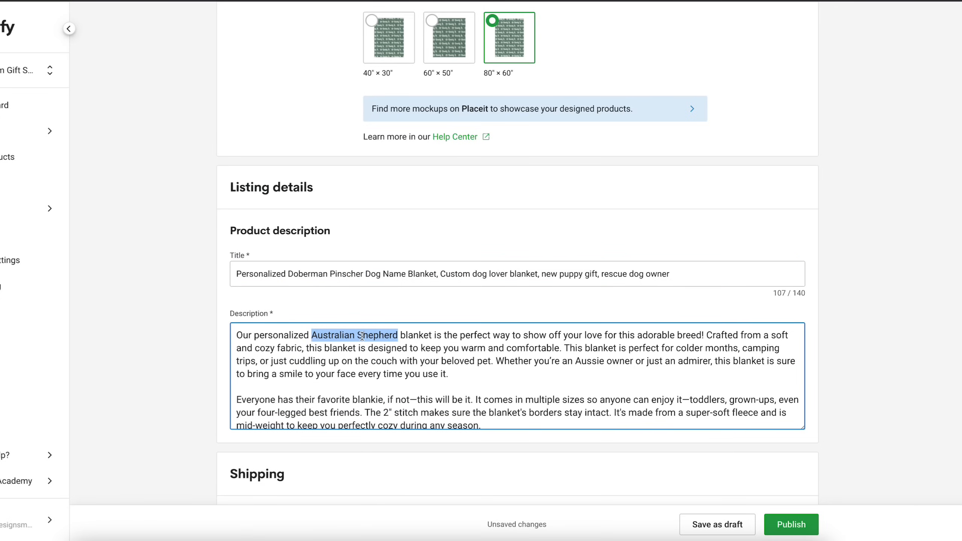
pyautogui.hotkey('ctrl', 'v')
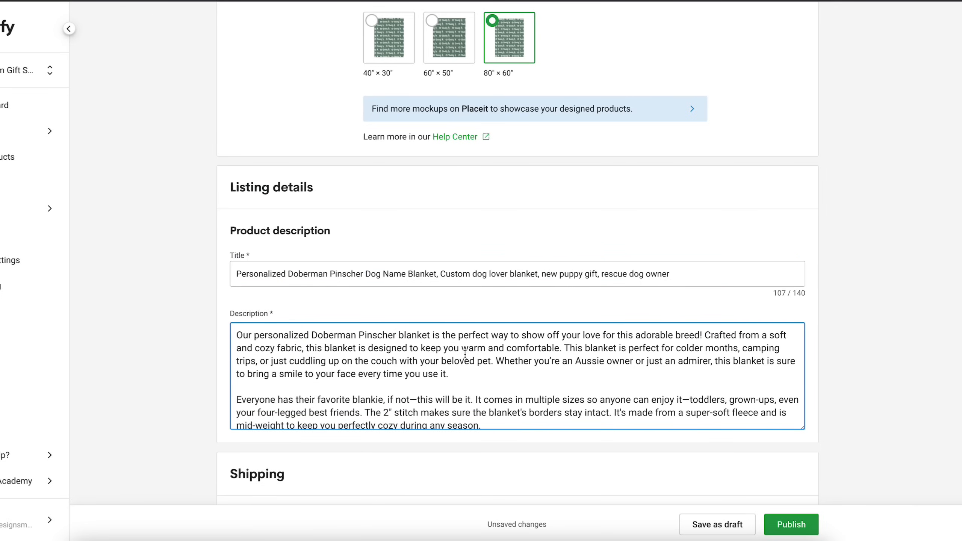
# - Replace "an Aussie" with "a Dobie" in the owner-or-admirer sentence of the description's first paragraph
pyautogui.doubleClick(587, 360)
pyautogui.press('BackSpace')
pyautogui.press('BackSpace')
pyautogui.press('BackSpace')
pyautogui.press('BackSpace')
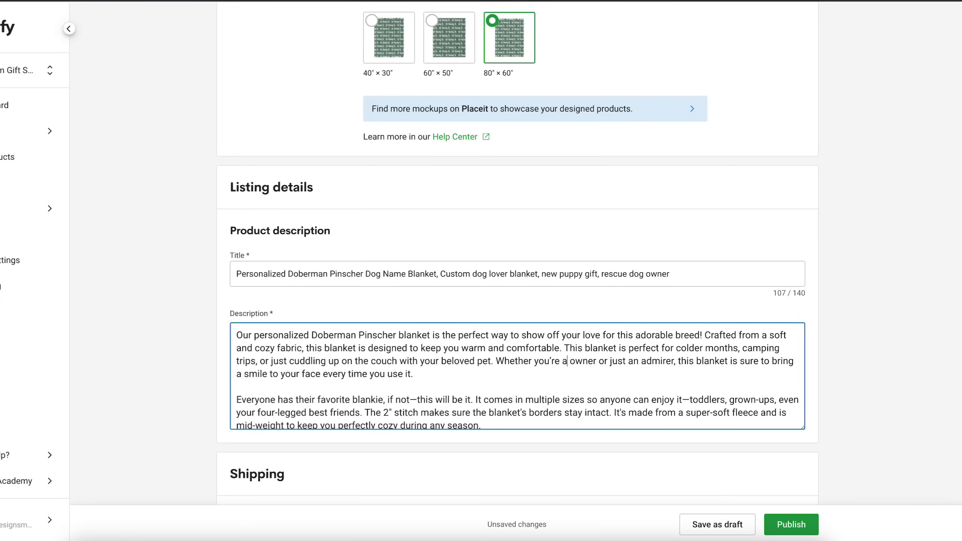
pyautogui.write('a Dobie')
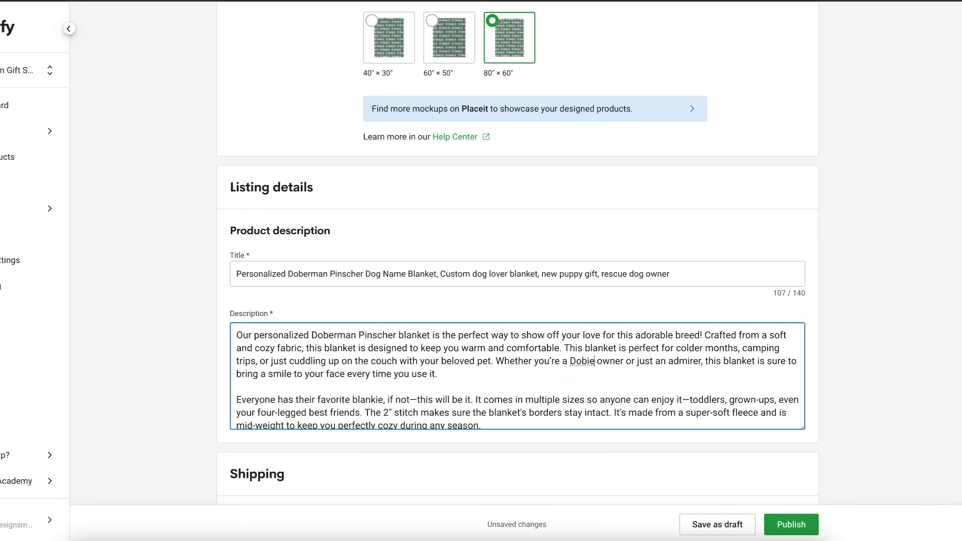
# - Review the rest of the description and assign the "Printify - Pic the Gift: 2-7 days" shipping profile to the product
pyautogui.scroll(-2, 571, 374)
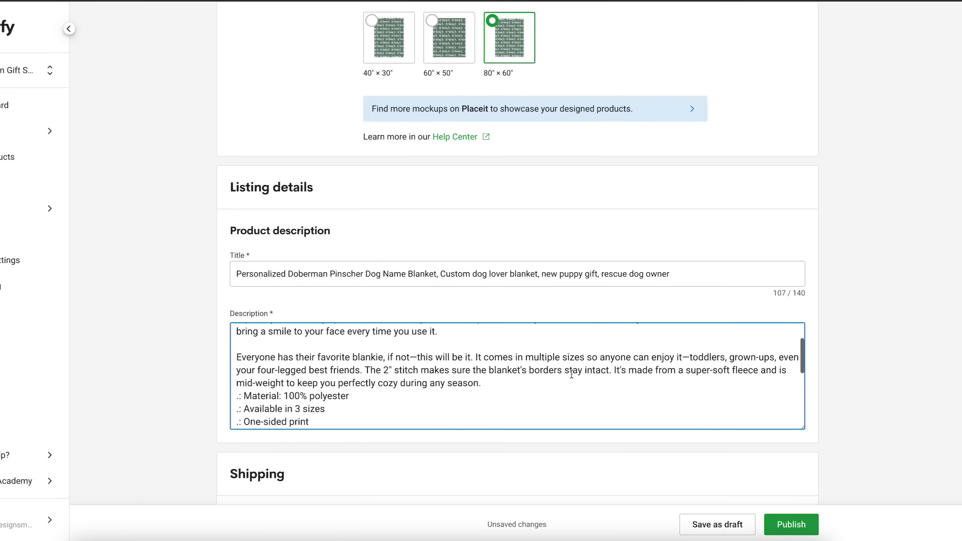
pyautogui.scroll(-2, 470, 370)
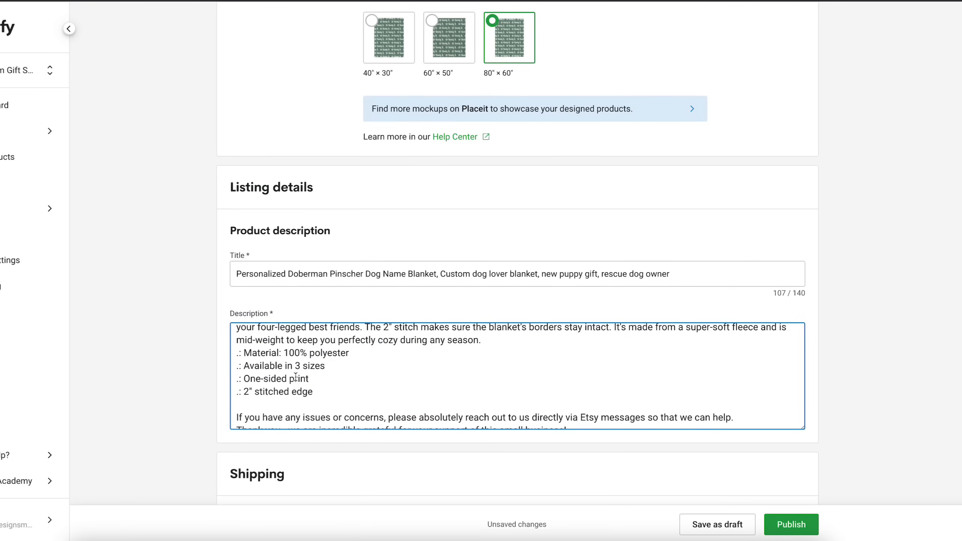
pyautogui.scroll(-3, 296, 377)
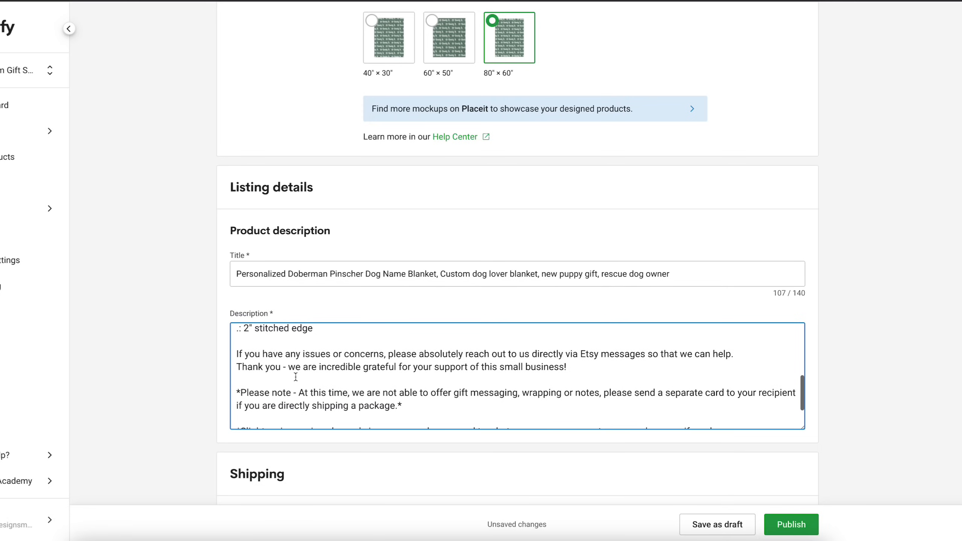
pyautogui.scroll(-2, 295, 377)
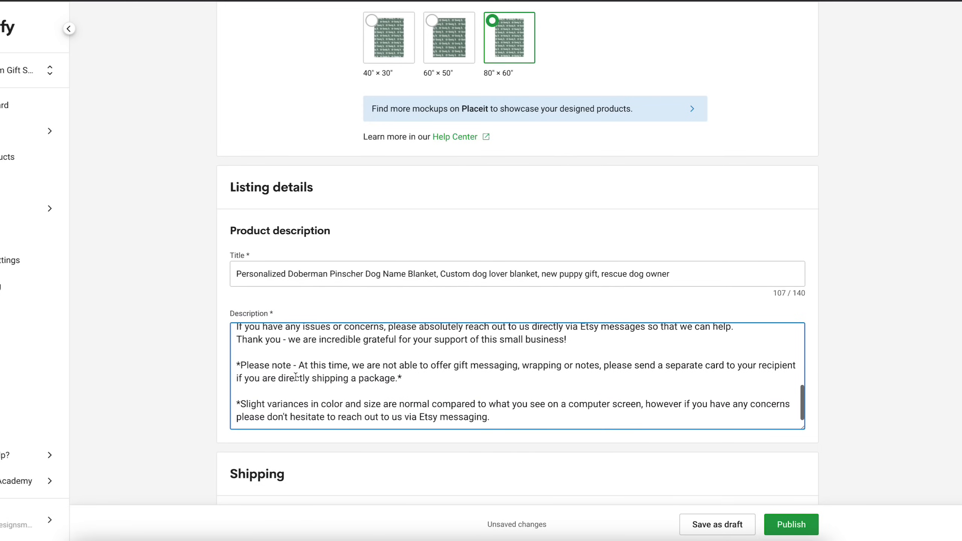
pyautogui.scroll(-6, 179, 386)
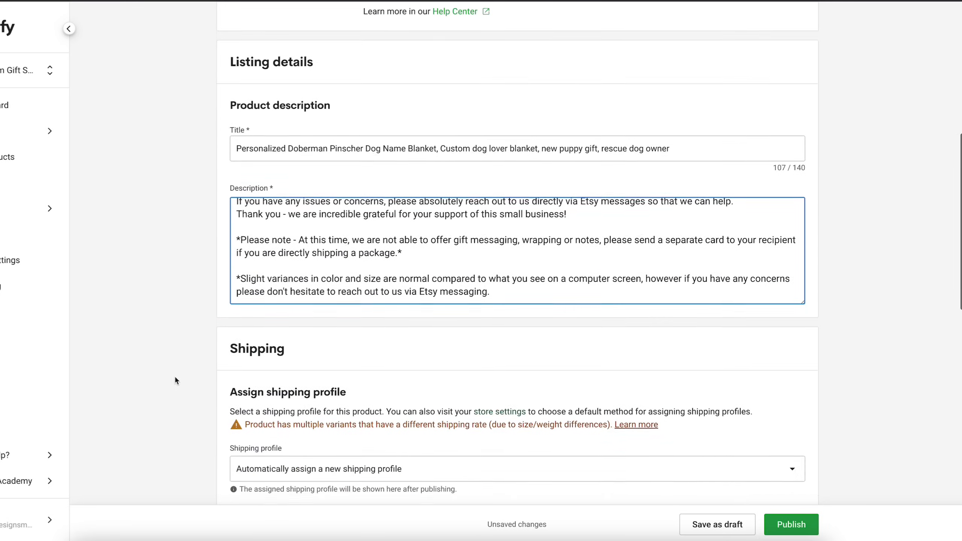
pyautogui.scroll(-1, 174, 375)
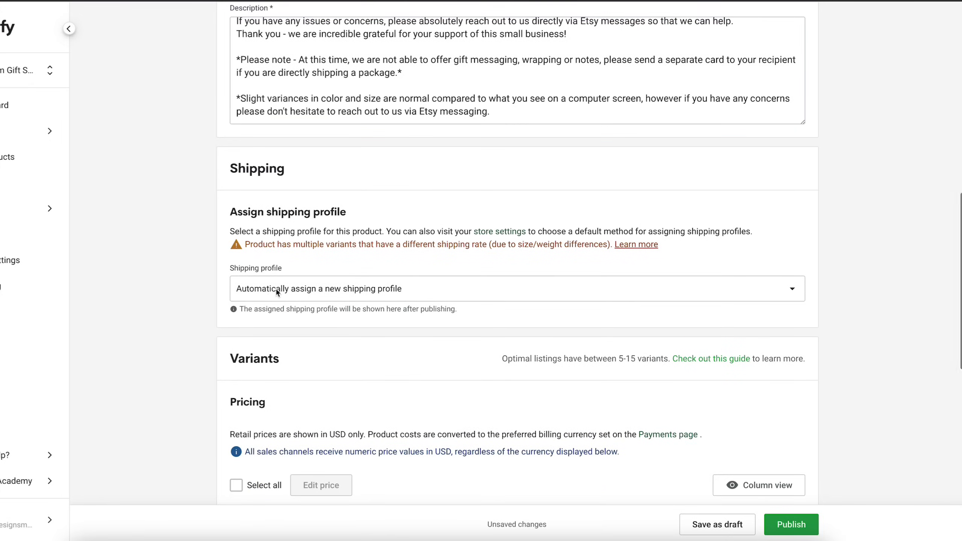
pyautogui.click(276, 288)
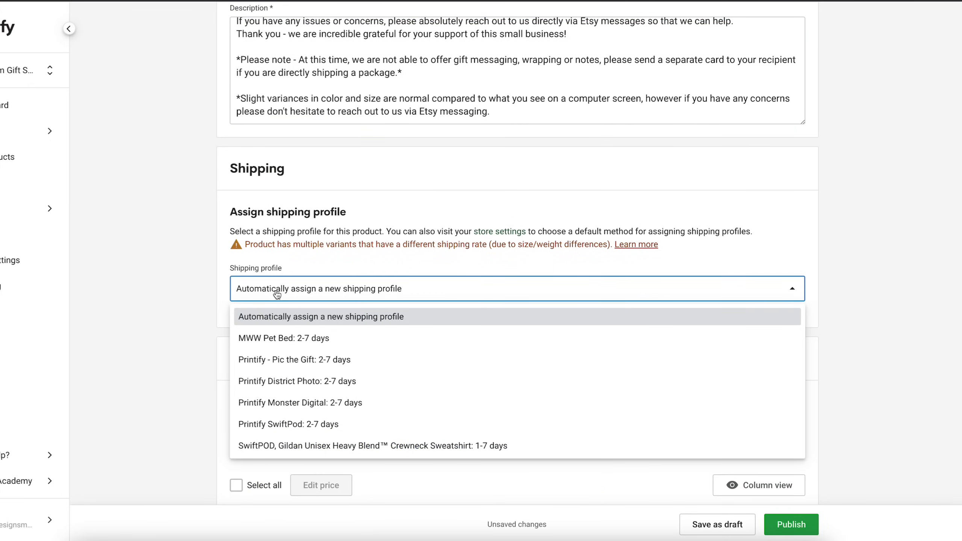
pyautogui.click(291, 363)
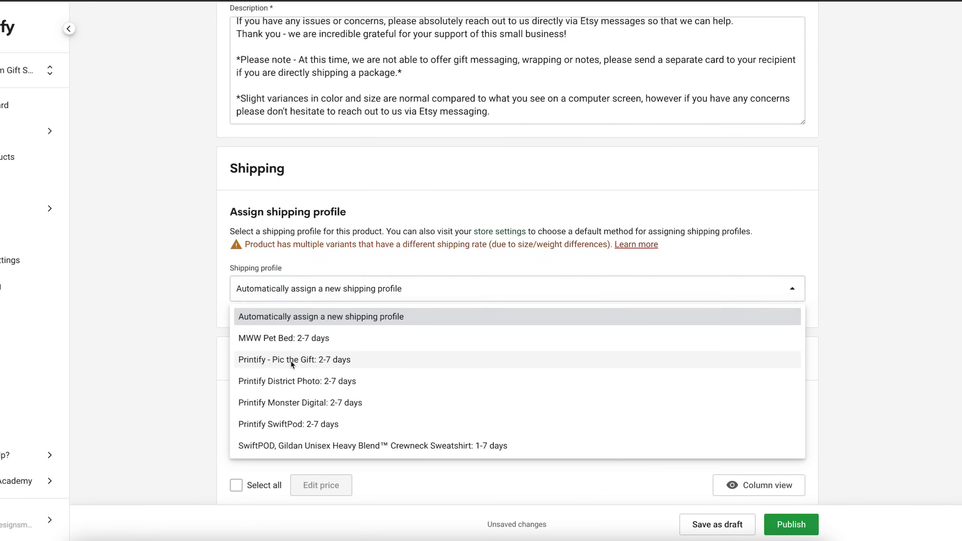
# - Set the profit margin of all three blanket size variants to 65%
pyautogui.scroll(-5, 291, 363)
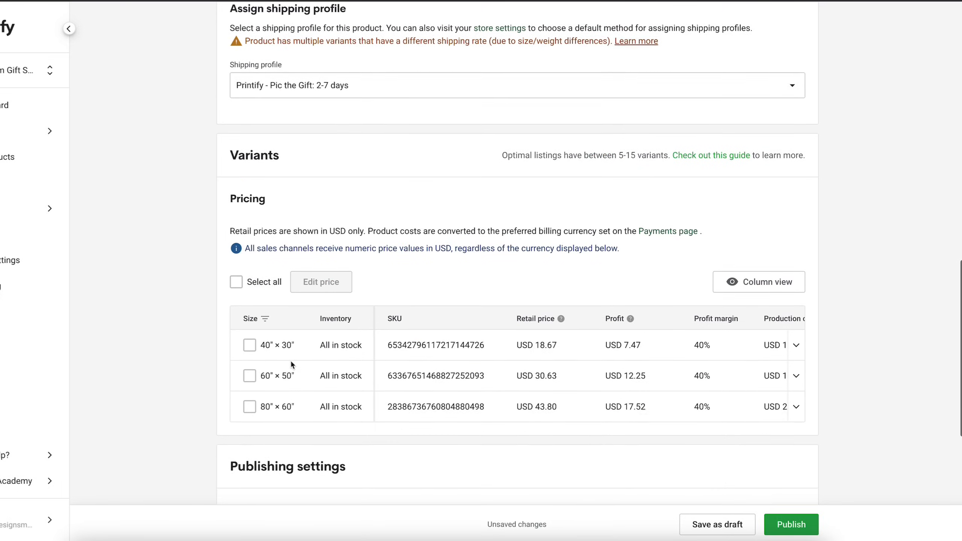
pyautogui.click(237, 281)
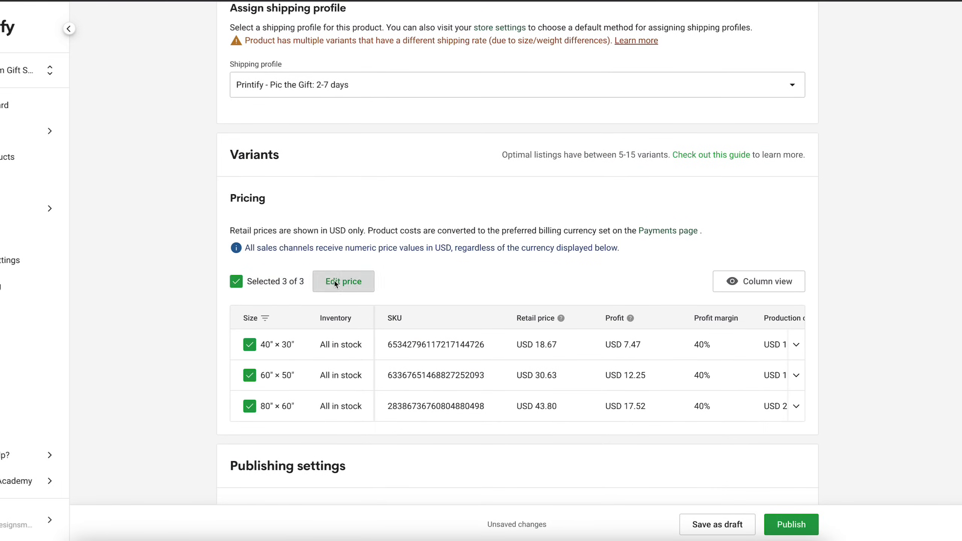
pyautogui.click(336, 285)
pyautogui.click(525, 240)
pyautogui.click(379, 302)
pyautogui.press('BackSpace')
pyautogui.write('6')
pyautogui.click(567, 353)
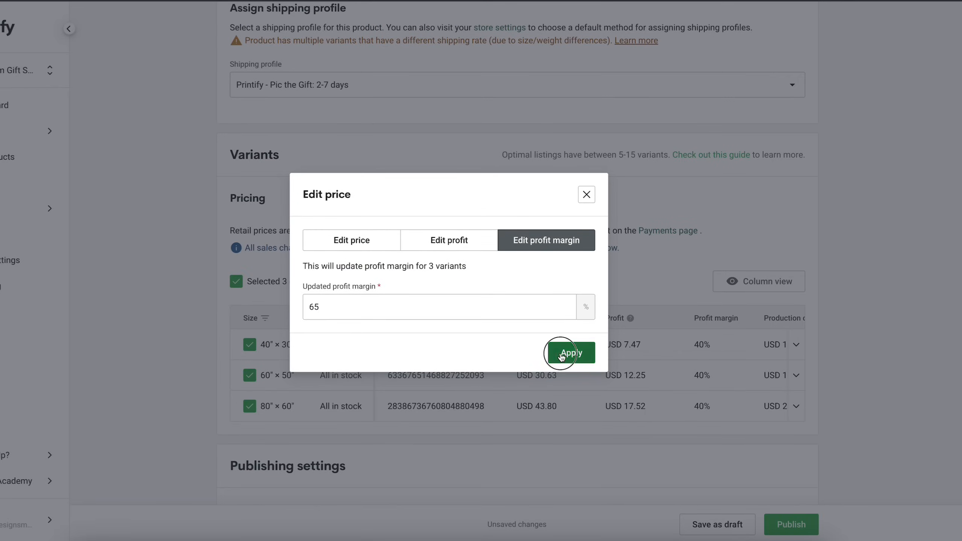
# - Set the retail price of the 60" × 50" blanket to USD 52 and the 80" × 60" blanket to USD 74
pyautogui.scroll(-2, 810, 330)
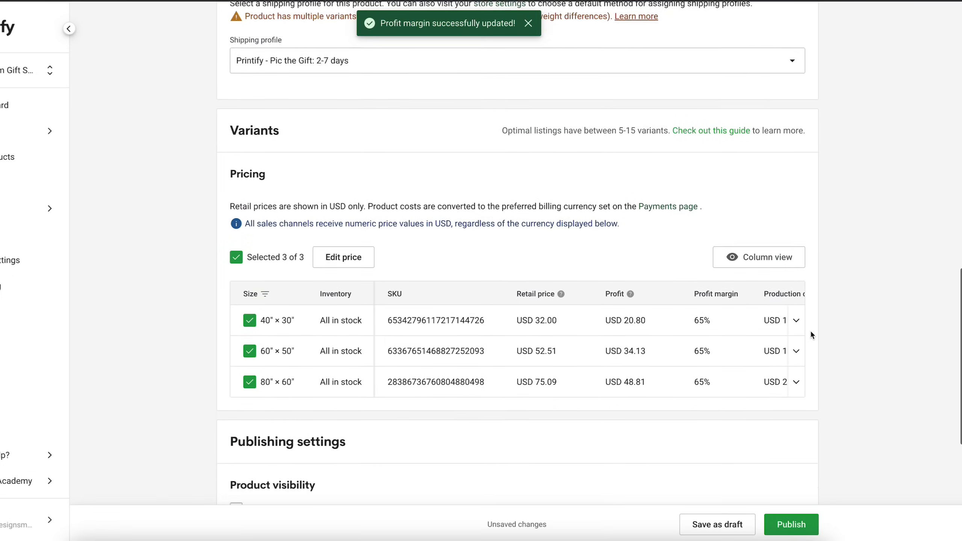
pyautogui.scroll(-1, 811, 333)
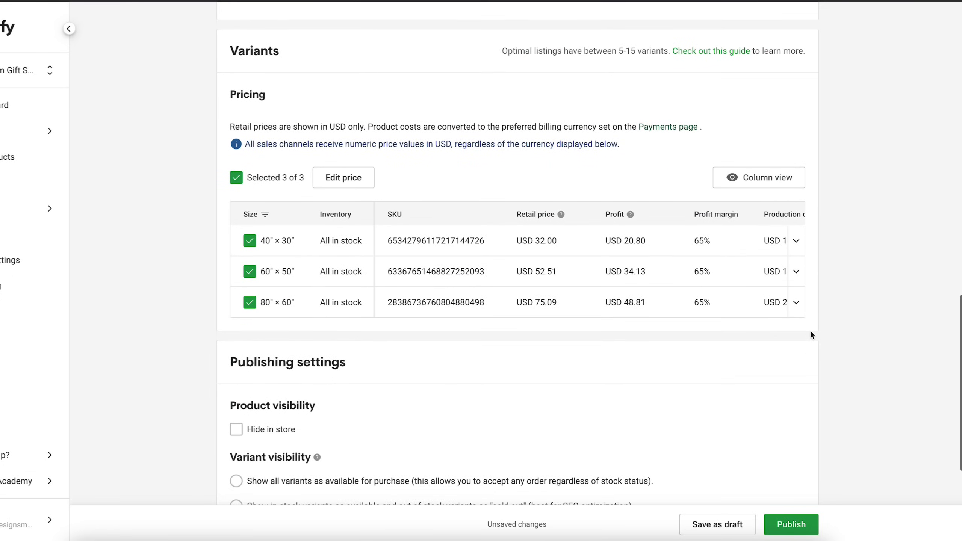
pyautogui.click(550, 271)
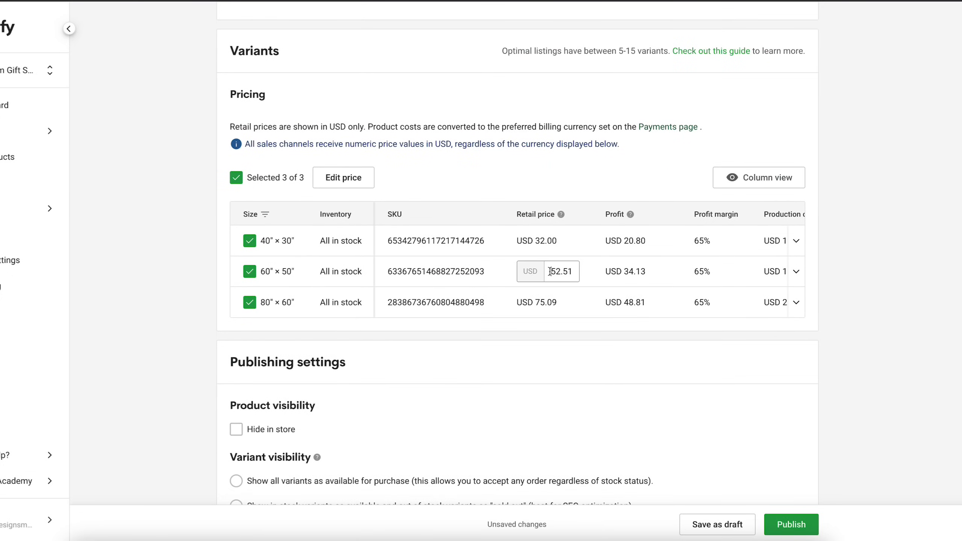
pyautogui.write('52')
pyautogui.click(557, 304)
pyautogui.doubleClick(558, 304)
pyautogui.write('74')
pyautogui.click(561, 355)
# - Set the variant visibility to show all variants as available for purchase regardless of stock status
pyautogui.scroll(-5, 561, 355)
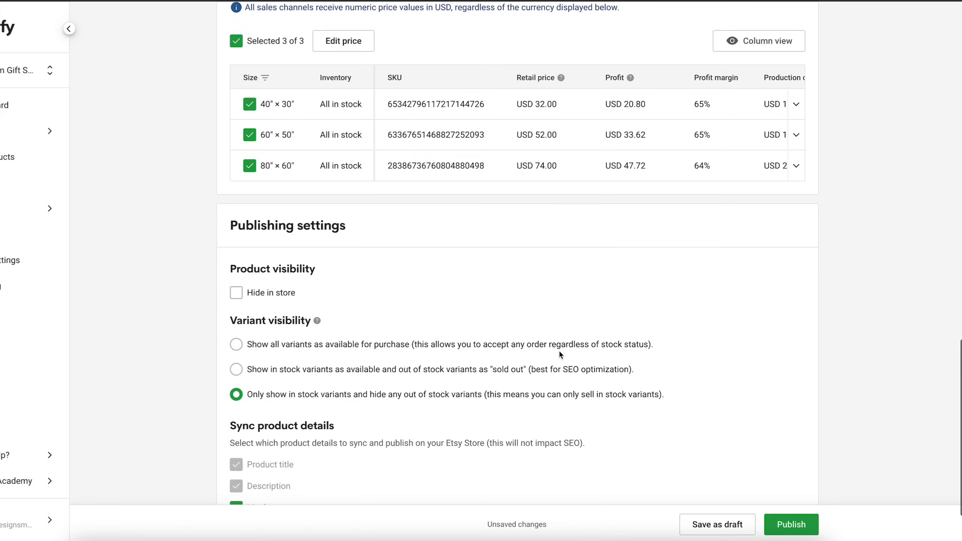
pyautogui.scroll(-1, 561, 355)
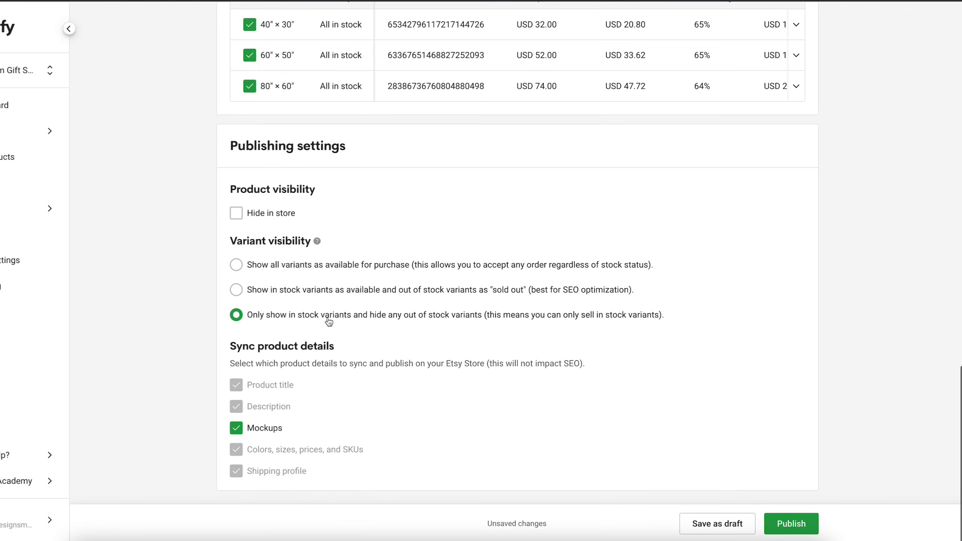
pyautogui.click(237, 265)
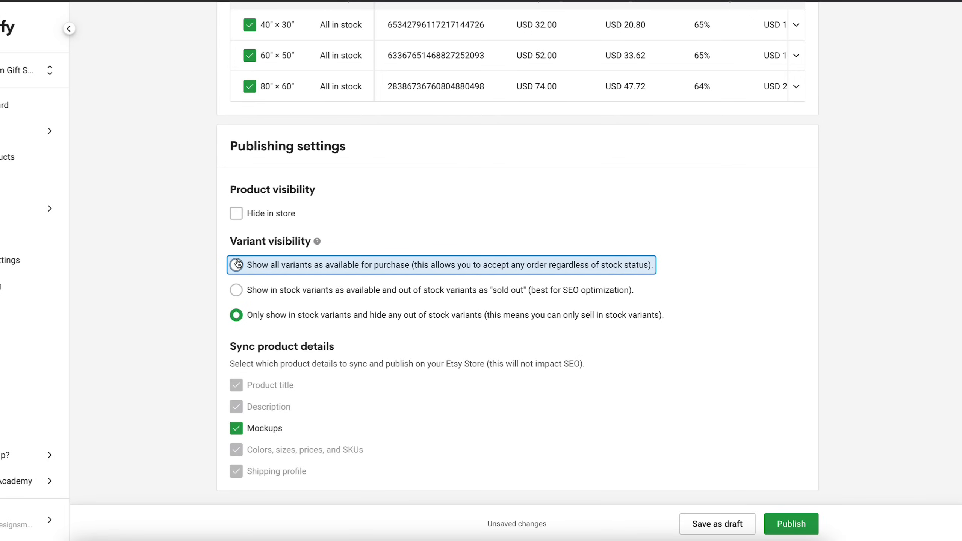
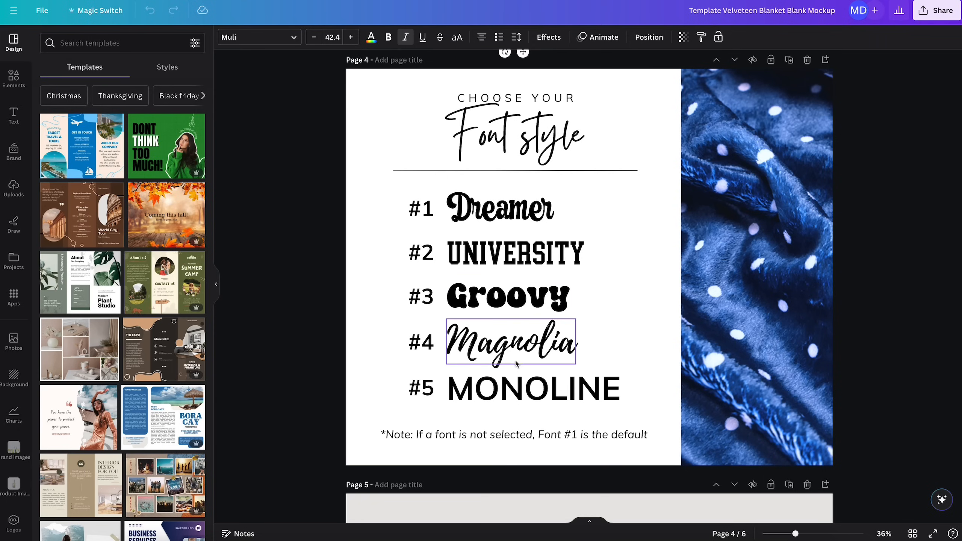
# - Review the font style, size chart and material pages of the Canva blanket mockup template and open its download file type choices
pyautogui.scroll(-1, 535, 387)
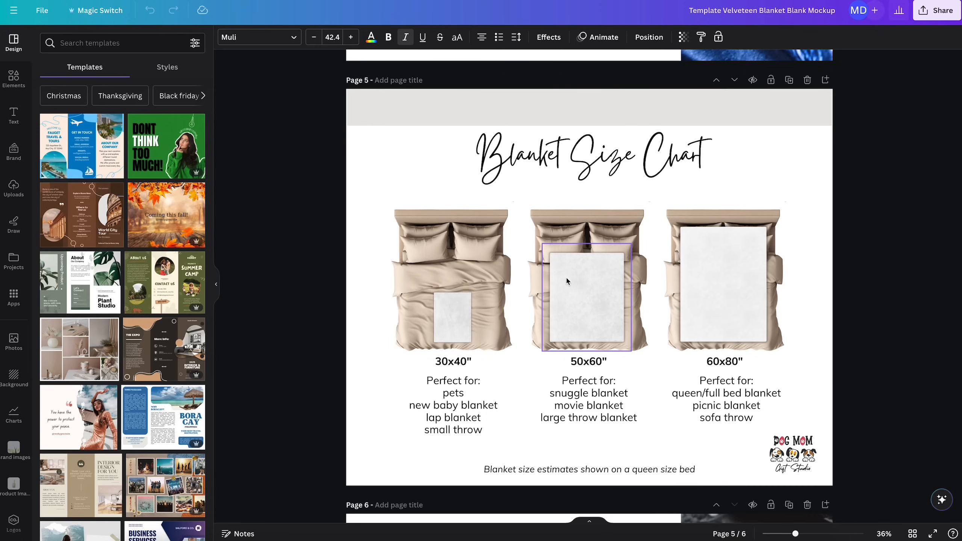
pyautogui.scroll(-1, 710, 290)
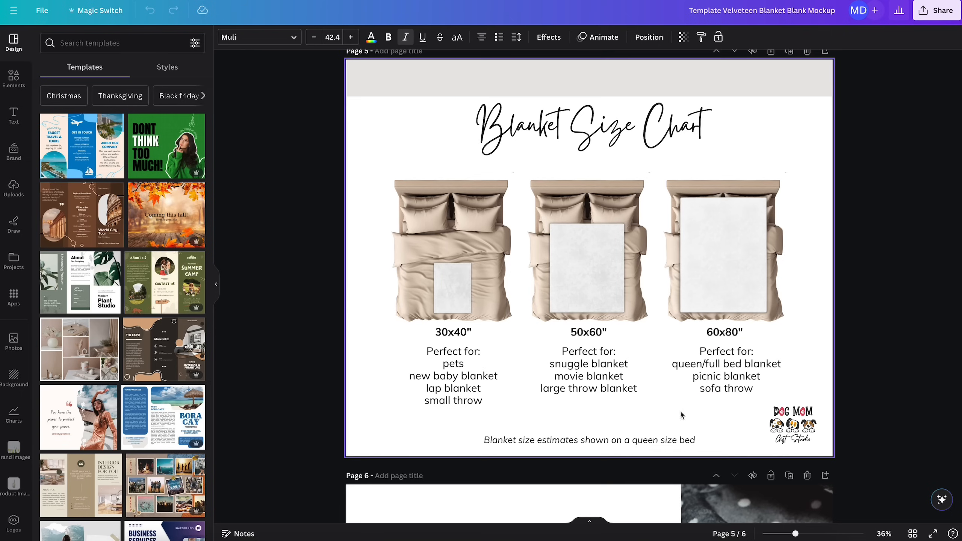
pyautogui.scroll(-8, 656, 440)
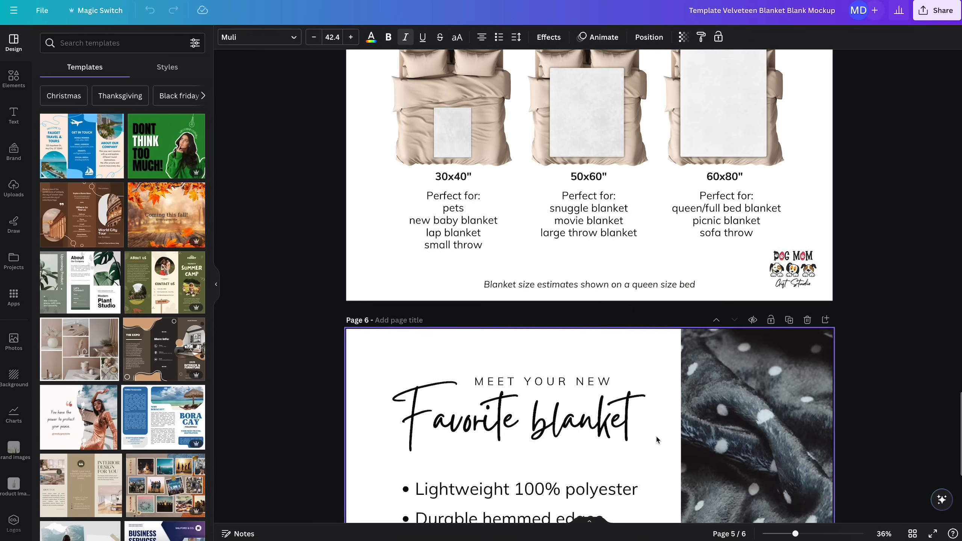
pyautogui.scroll(-2, 657, 439)
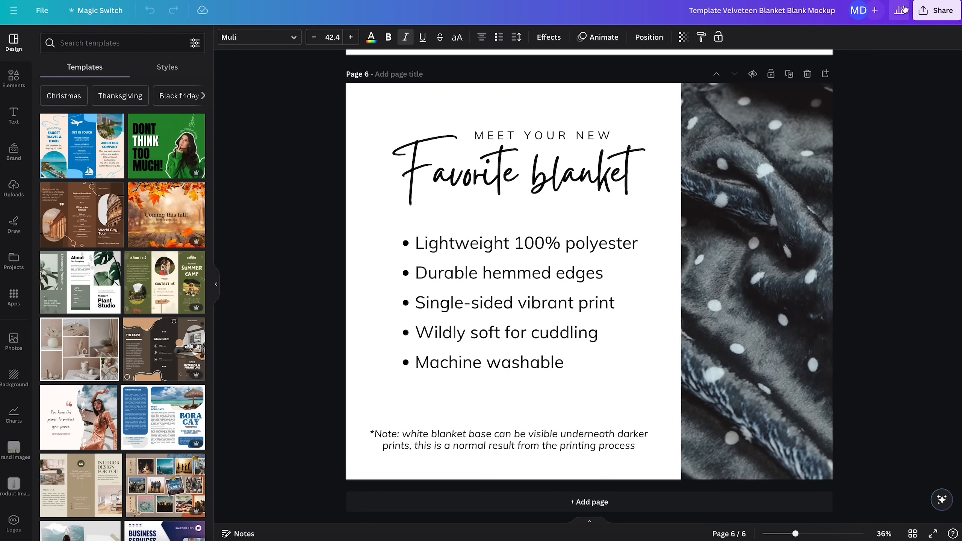
pyautogui.click(932, 15)
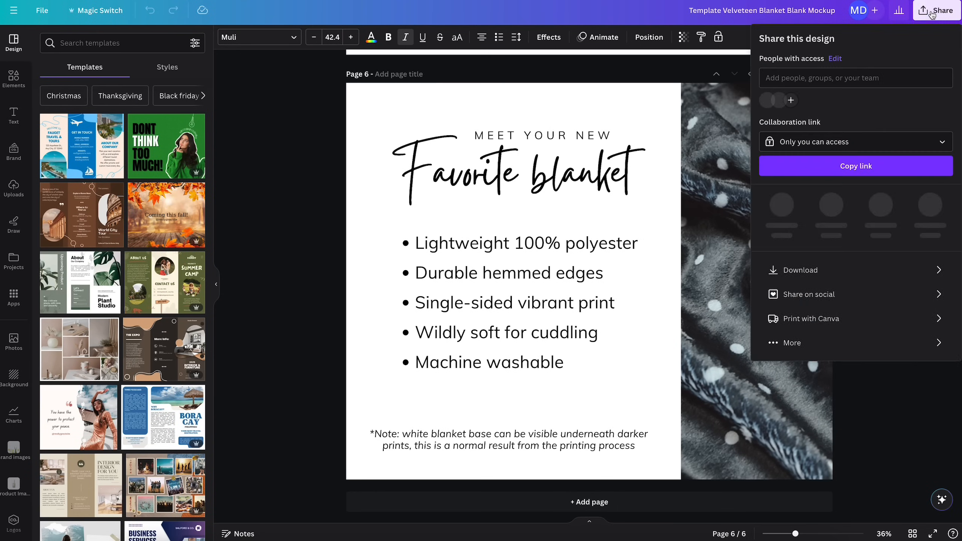
pyautogui.click(839, 265)
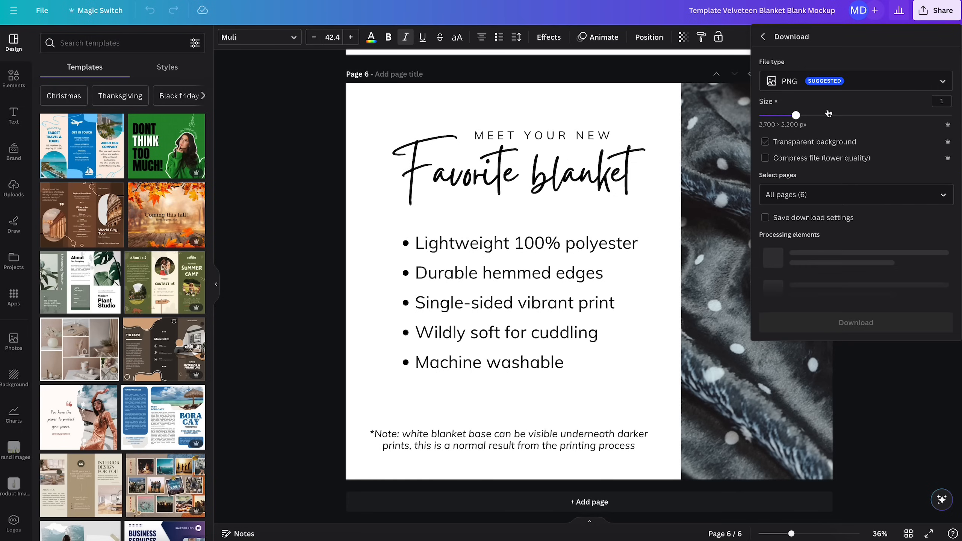
pyautogui.click(822, 82)
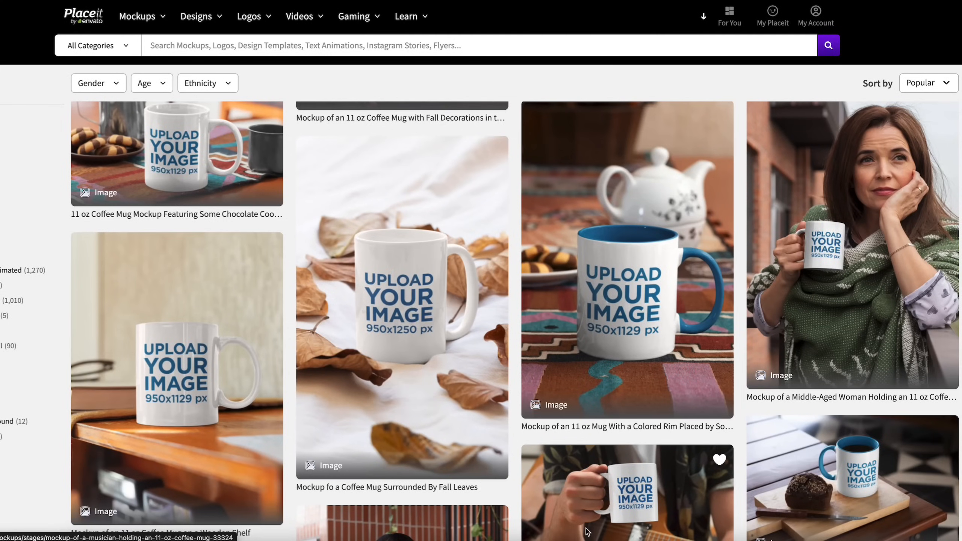
# - Browse the blanket mockups on Placeit and open the mockup of a fleece blanket laid flat on a bed
pyautogui.scroll(-4, 587, 531)
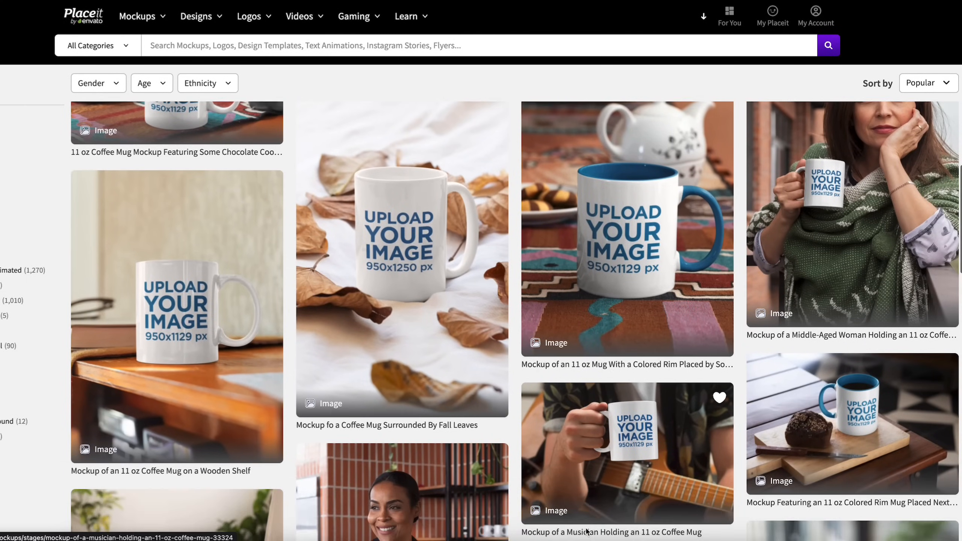
pyautogui.scroll(-4, 587, 532)
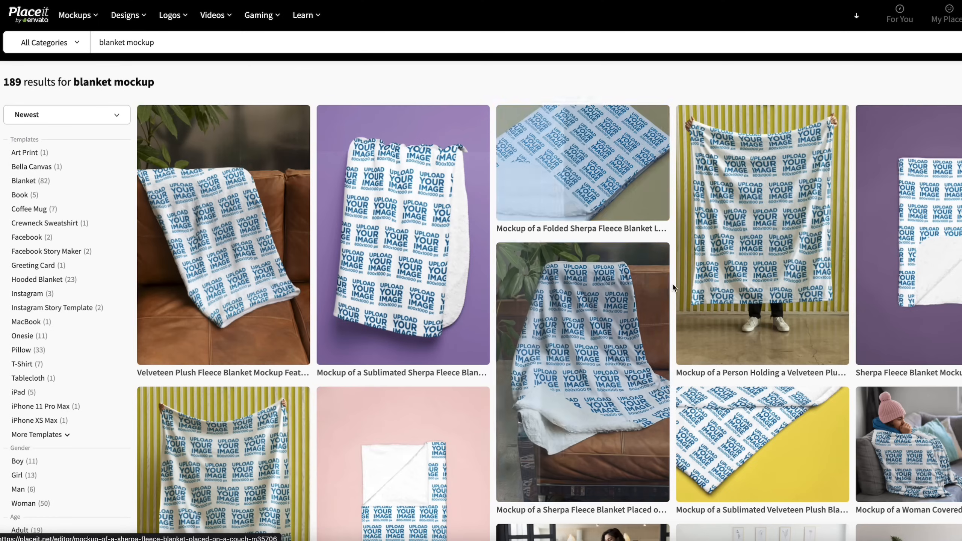
pyautogui.scroll(-5, 792, 325)
pyautogui.scroll(-2, 792, 325)
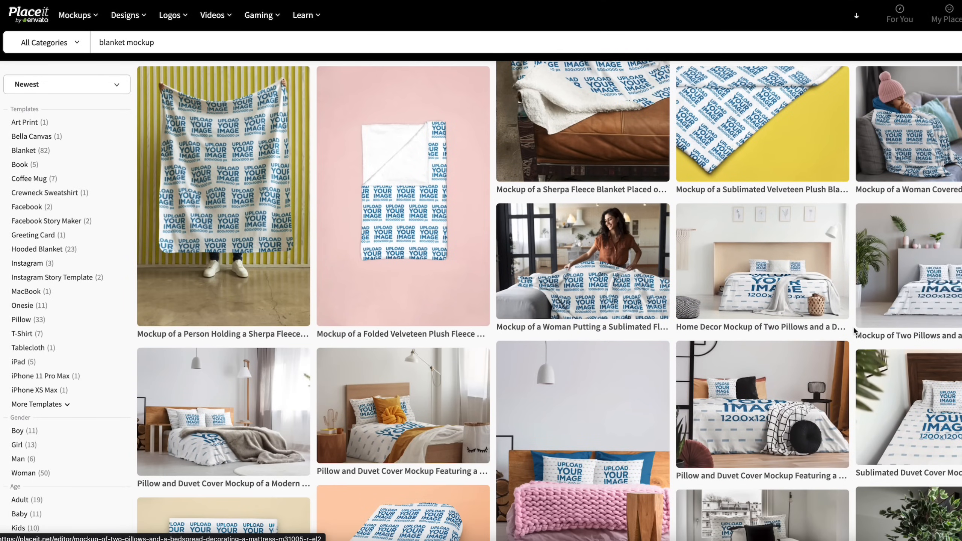
pyautogui.scroll(-3, 854, 330)
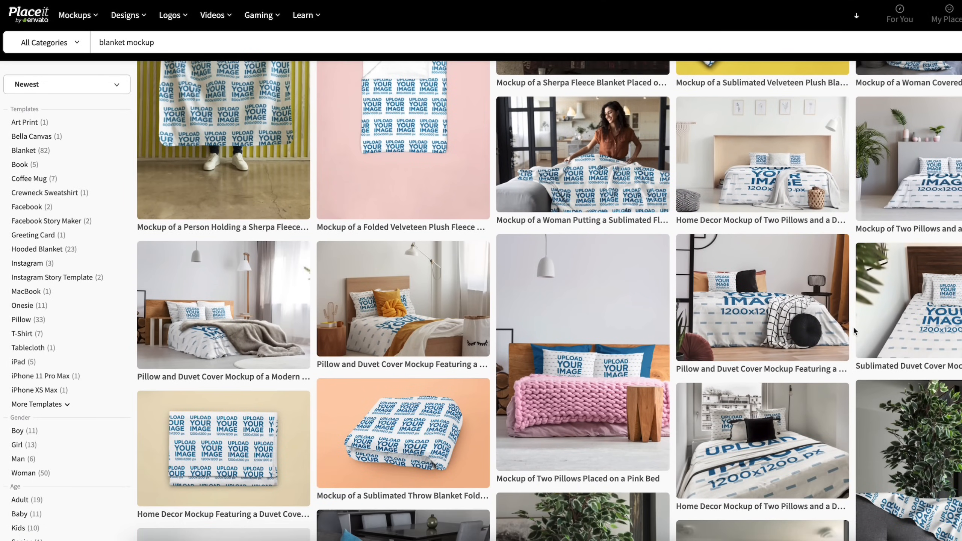
pyautogui.scroll(-5, 854, 330)
pyautogui.scroll(-3, 854, 331)
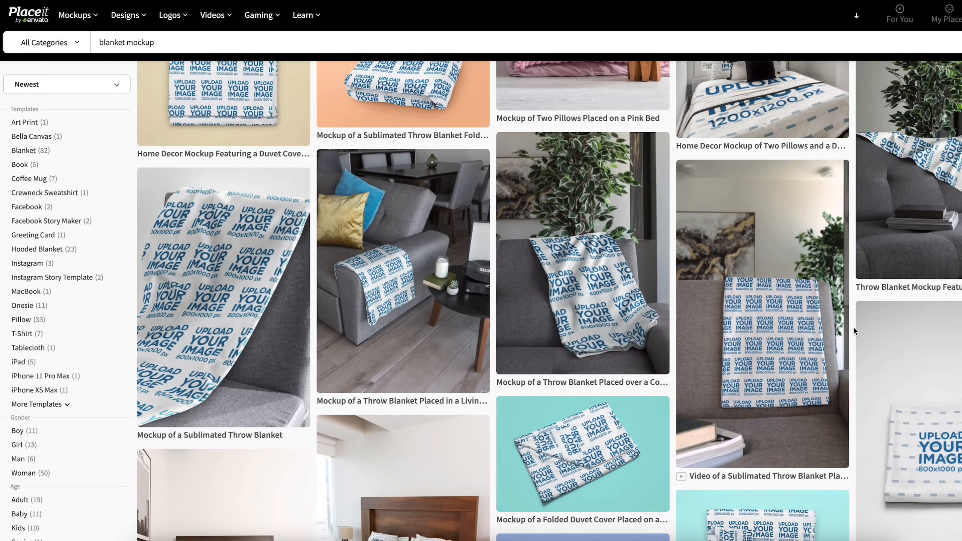
pyautogui.scroll(-5, 853, 331)
pyautogui.scroll(-7, 854, 329)
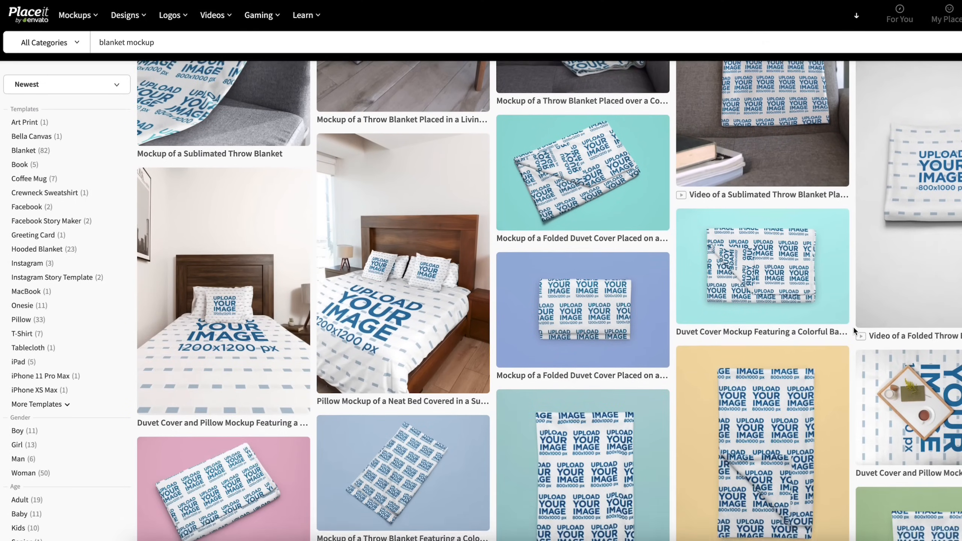
pyautogui.scroll(-12, 853, 326)
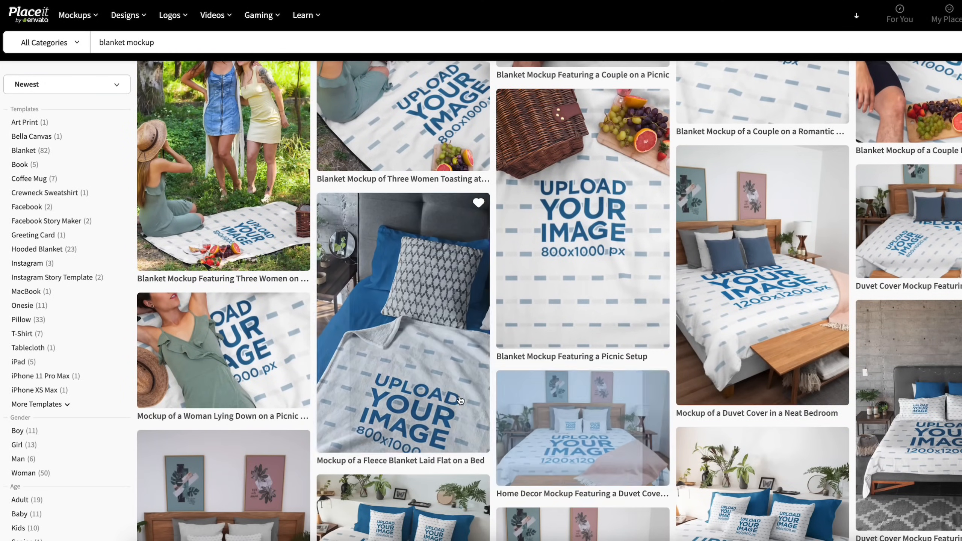
pyautogui.click(401, 344)
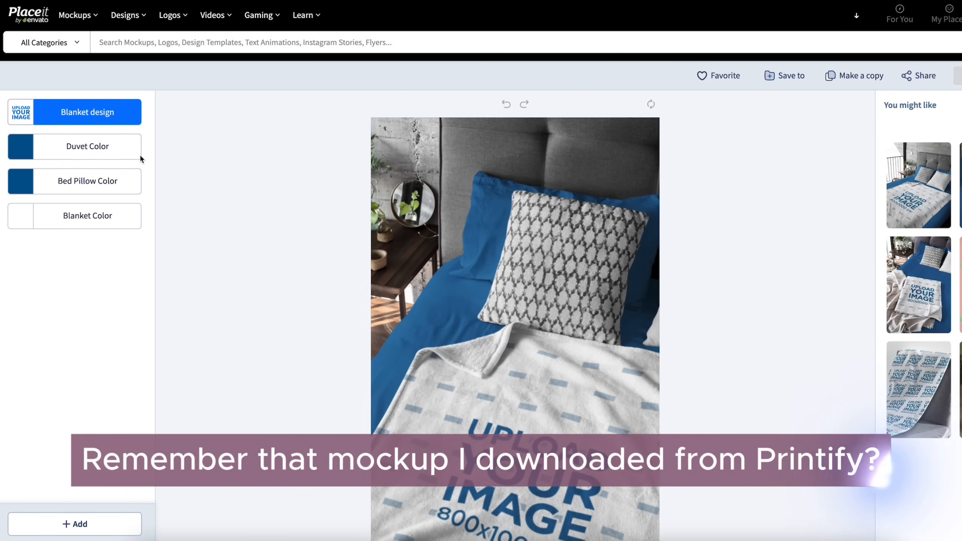
# - Upload the green Buddy pattern image from the device as the blanket design and crop it at 215% scale
pyautogui.click(110, 118)
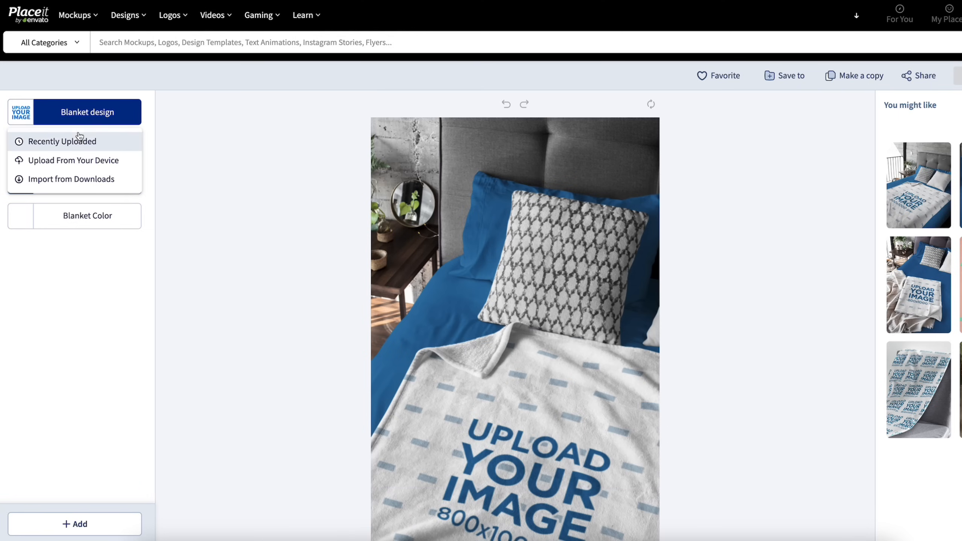
pyautogui.click(75, 161)
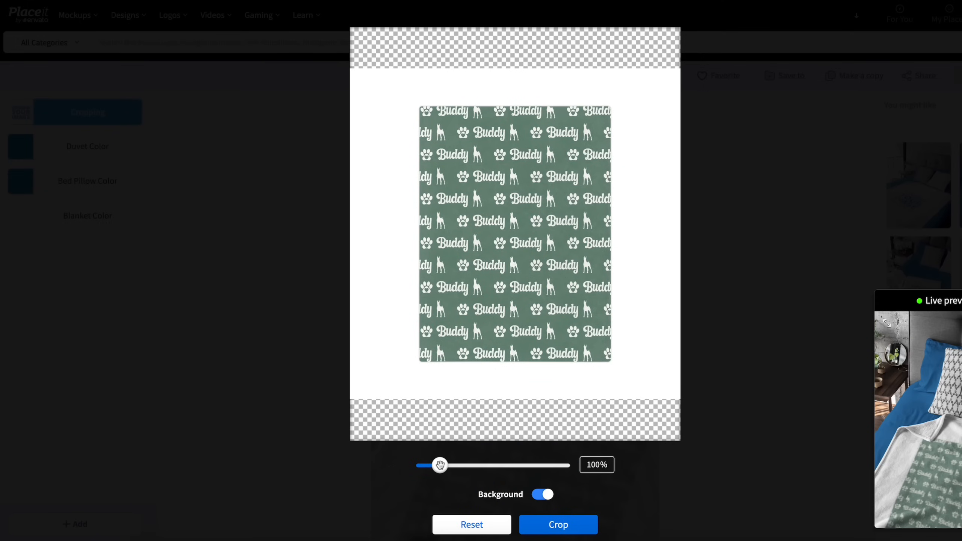
pyautogui.moveTo(440, 465); pyautogui.dragTo(474, 469)
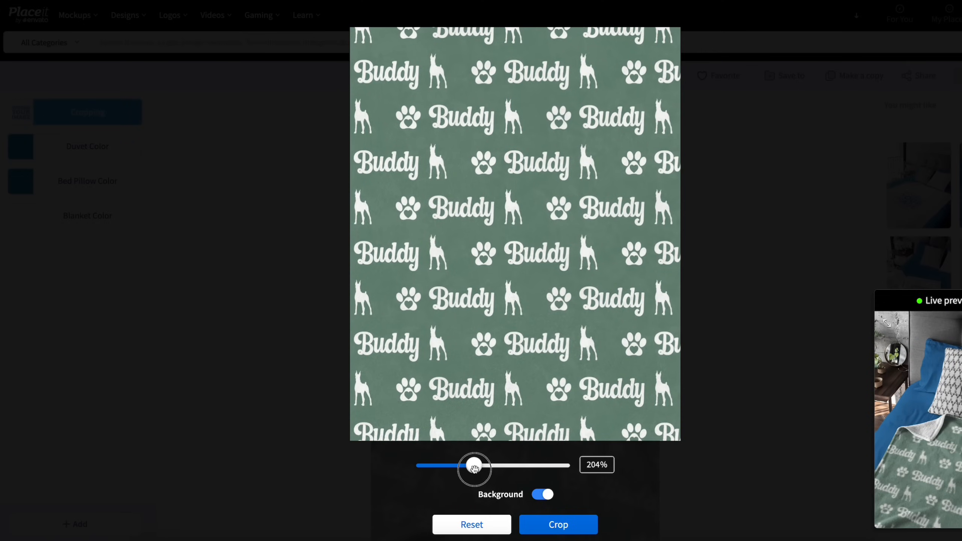
pyautogui.moveTo(474, 468); pyautogui.dragTo(478, 468)
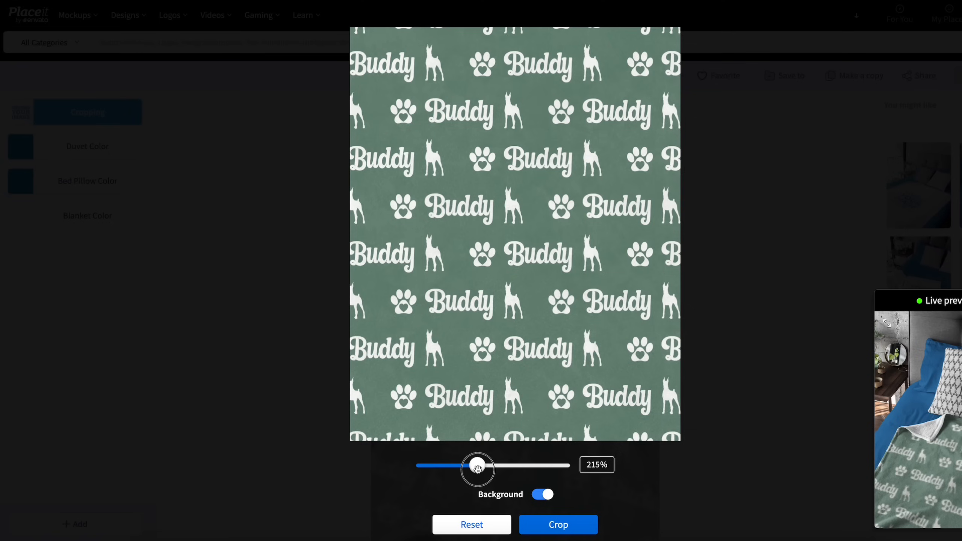
pyautogui.moveTo(478, 468); pyautogui.dragTo(478, 468)
pyautogui.click(529, 525)
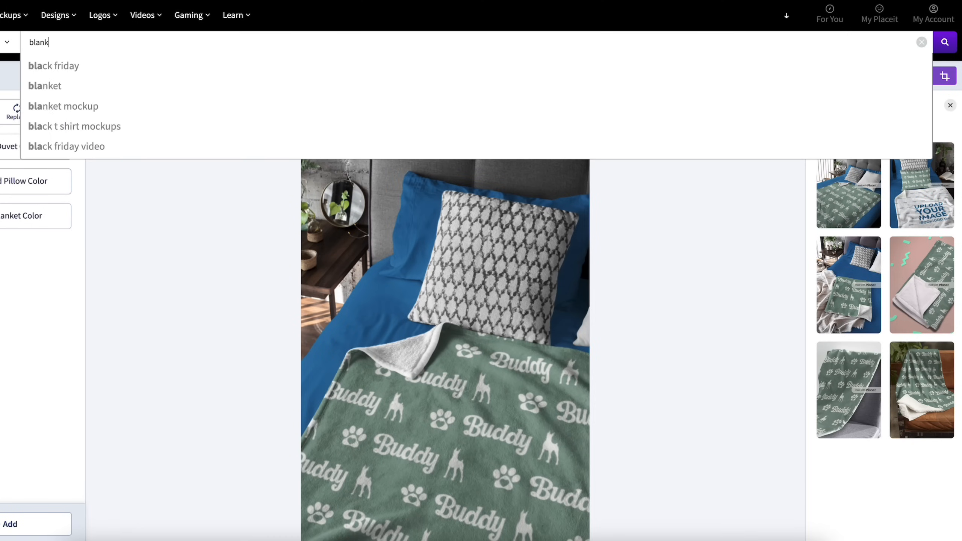
# - Search Placeit for "blanket video" and open the video of a sublimated throw blanket placed on a couch
pyautogui.write('et v')
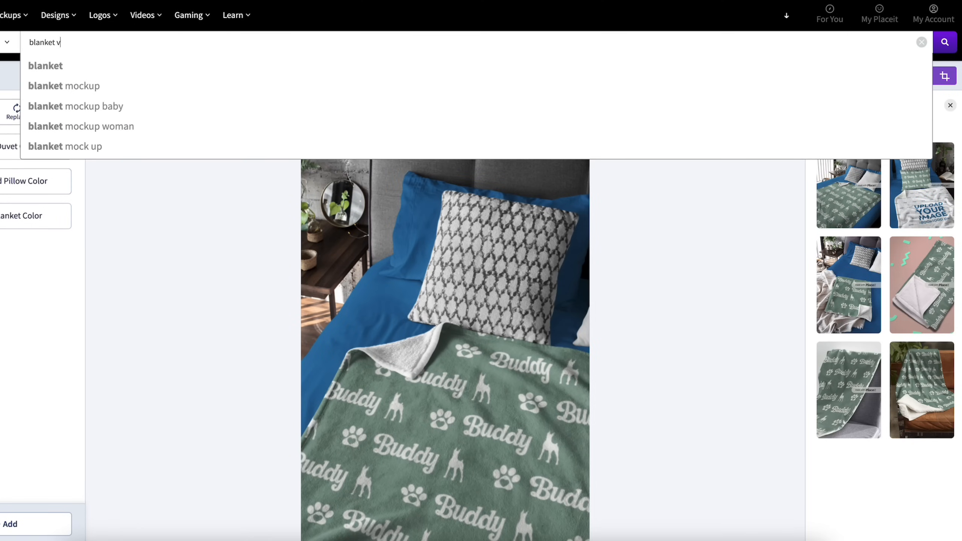
pyautogui.write('ideo')
pyautogui.press('Return')
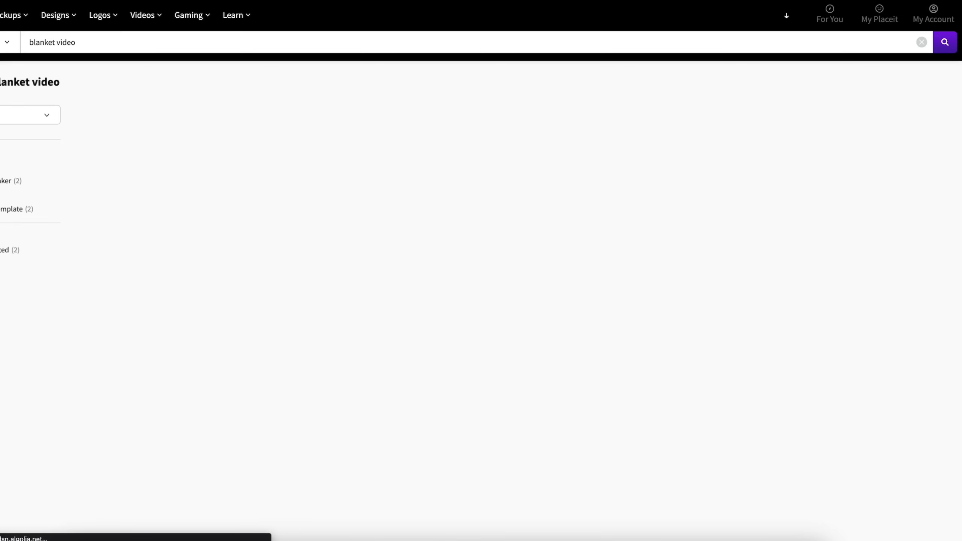
pyautogui.moveTo(189, 218)
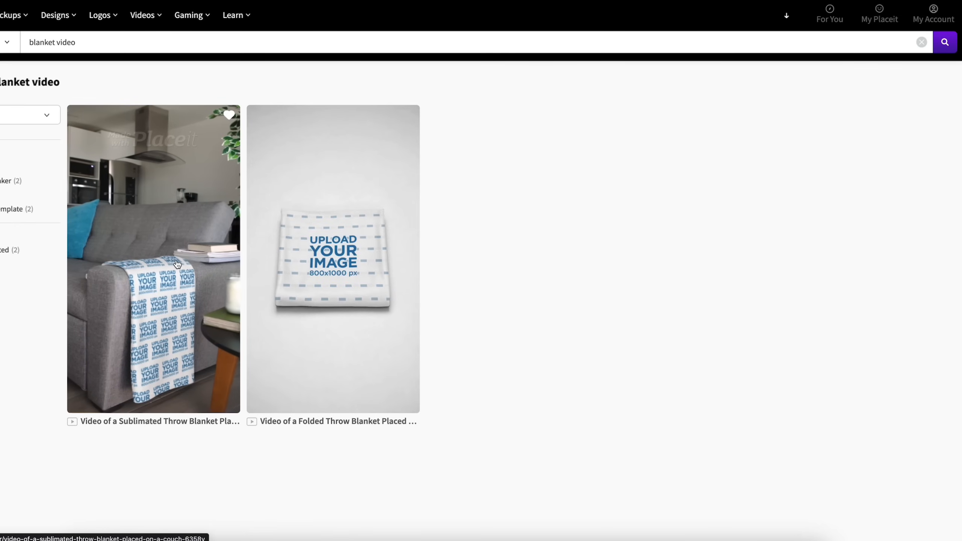
pyautogui.click(175, 281)
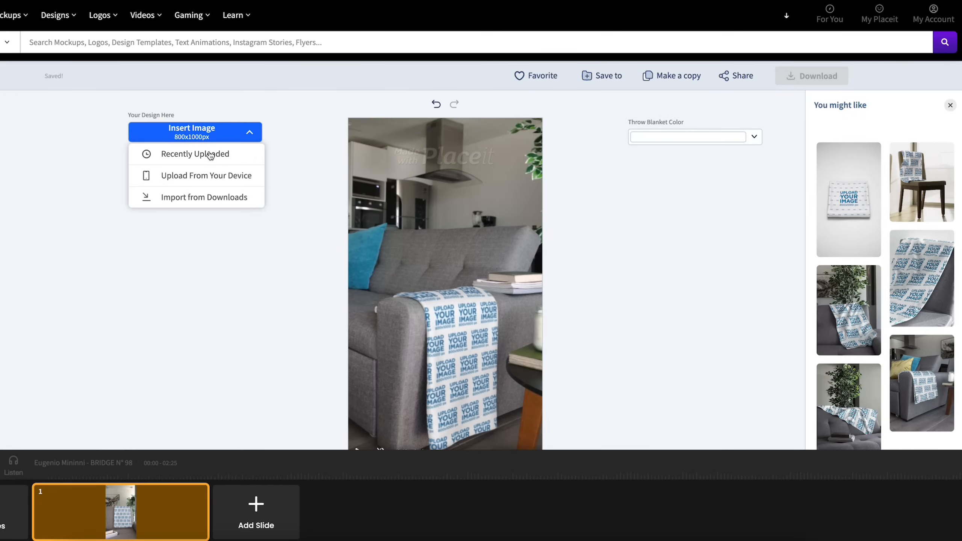
# - Insert the recently uploaded Buddy pattern into the throw blanket video, enlarged to fill the crop frame, and play the slides
pyautogui.click(210, 155)
pyautogui.moveTo(386, 473); pyautogui.dragTo(434, 474)
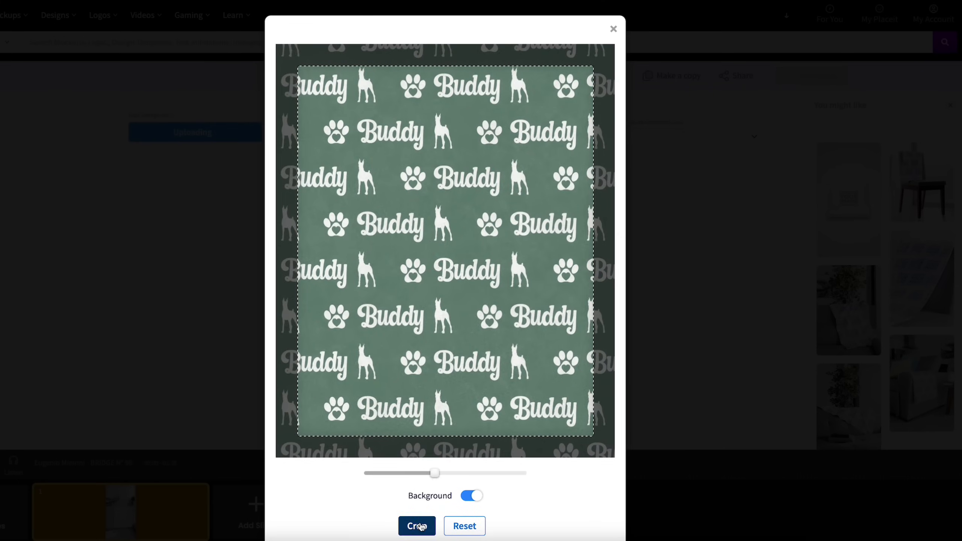
pyautogui.click(417, 526)
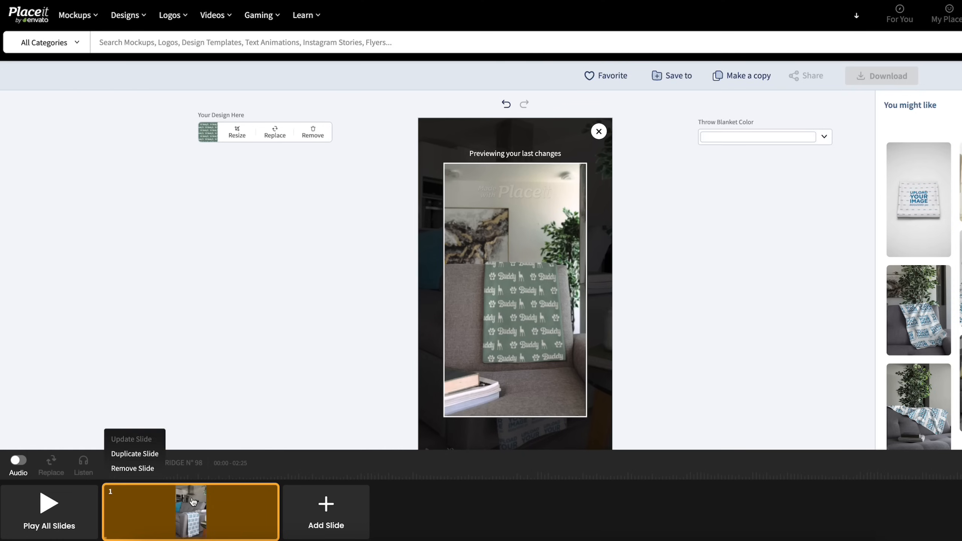
pyautogui.click(58, 512)
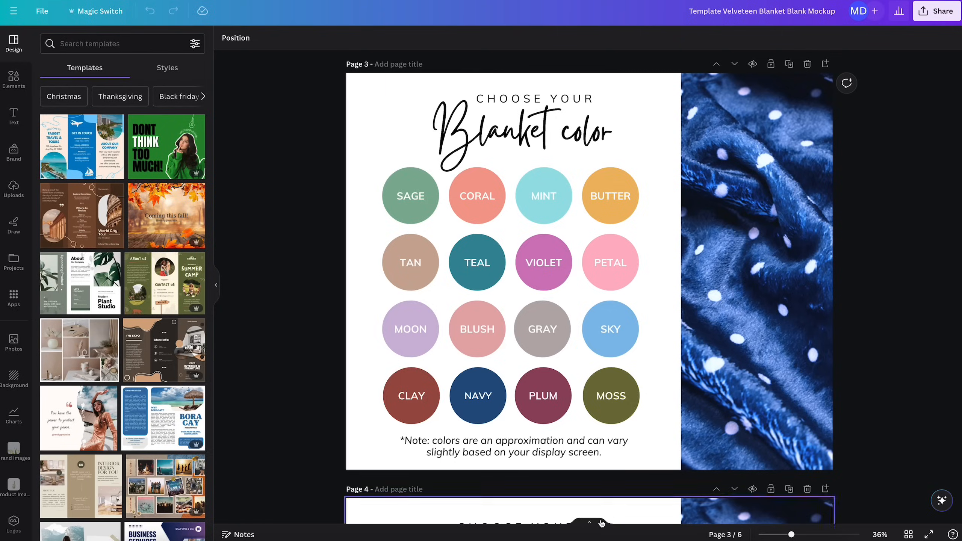
# - Switch to the Canva blanket mockup template and set the duration of all 6 pages to 1.0 seconds
pyautogui.click(589, 522)
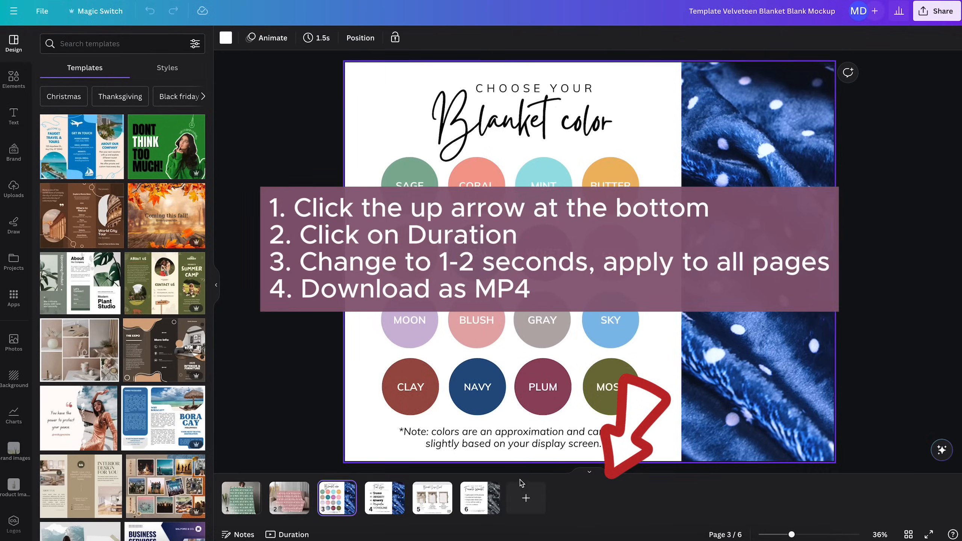
pyautogui.click(287, 534)
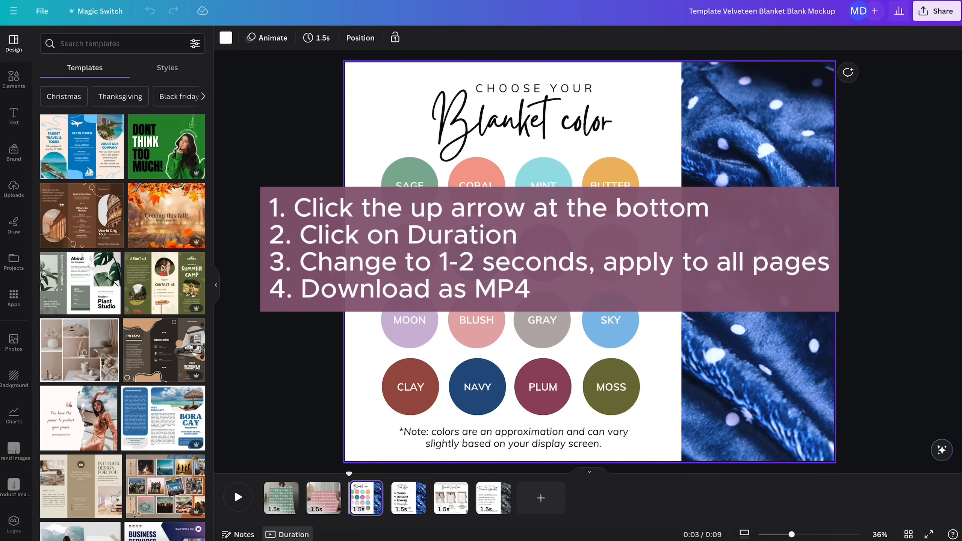
pyautogui.click(318, 38)
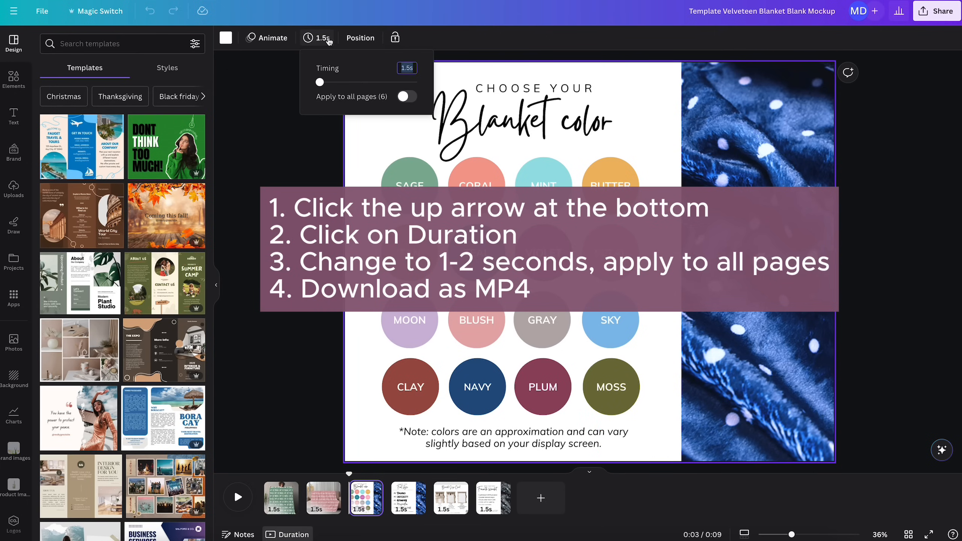
pyautogui.click(403, 97)
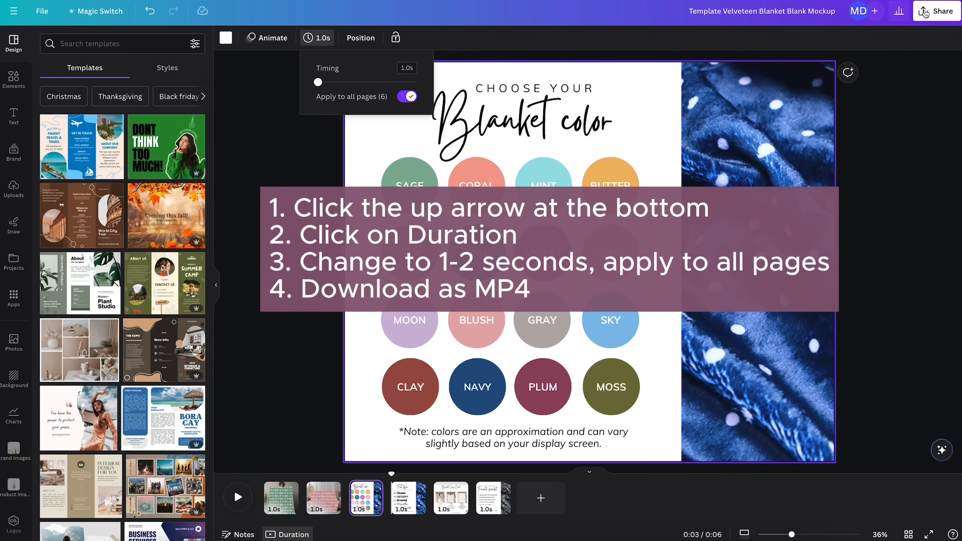
# - Open the template's download settings and look through the file types for MP4
pyautogui.click(936, 11)
pyautogui.click(814, 264)
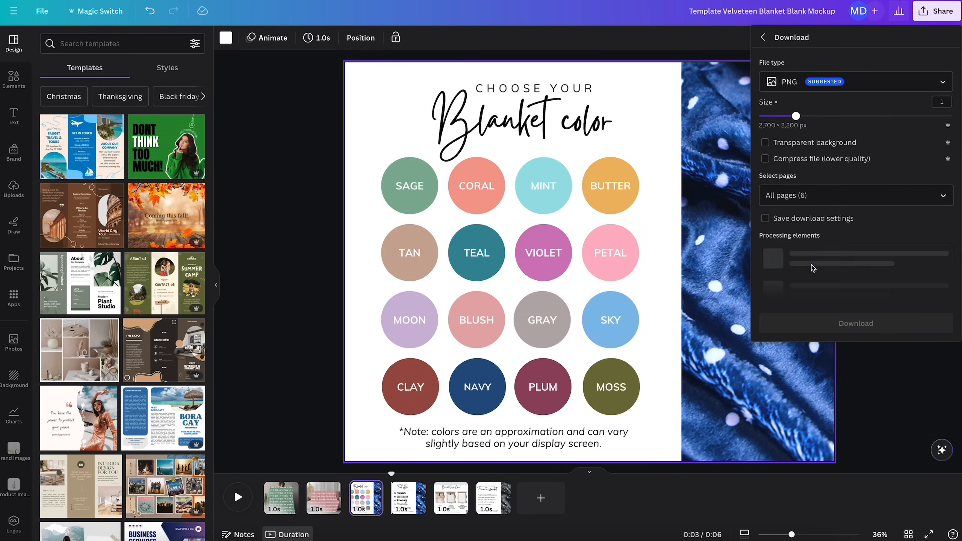
pyautogui.click(828, 84)
pyautogui.scroll(-3, 816, 143)
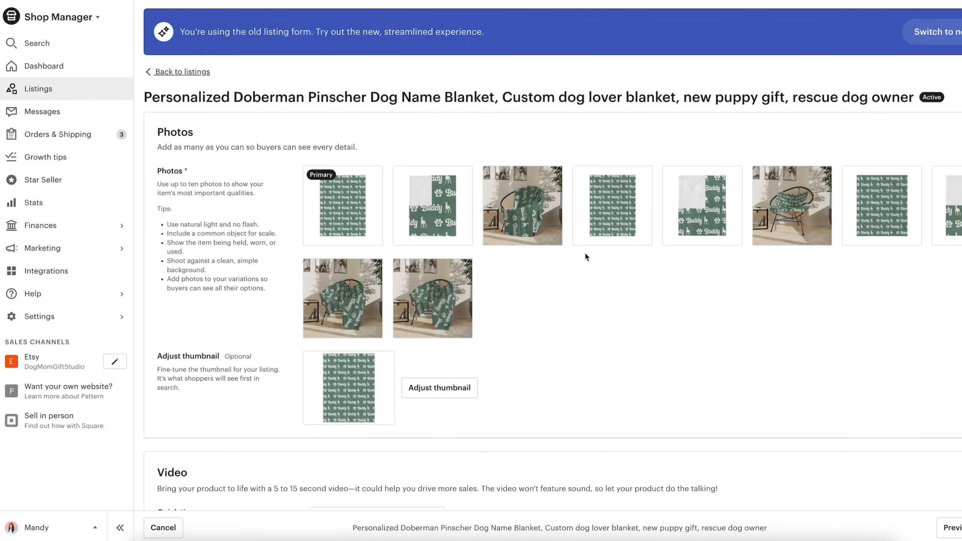
# - Delete the duplicate default photos, keeping only the flat pattern, folded-corner and first chair shots in the Etsy listing
pyautogui.click(818, 233)
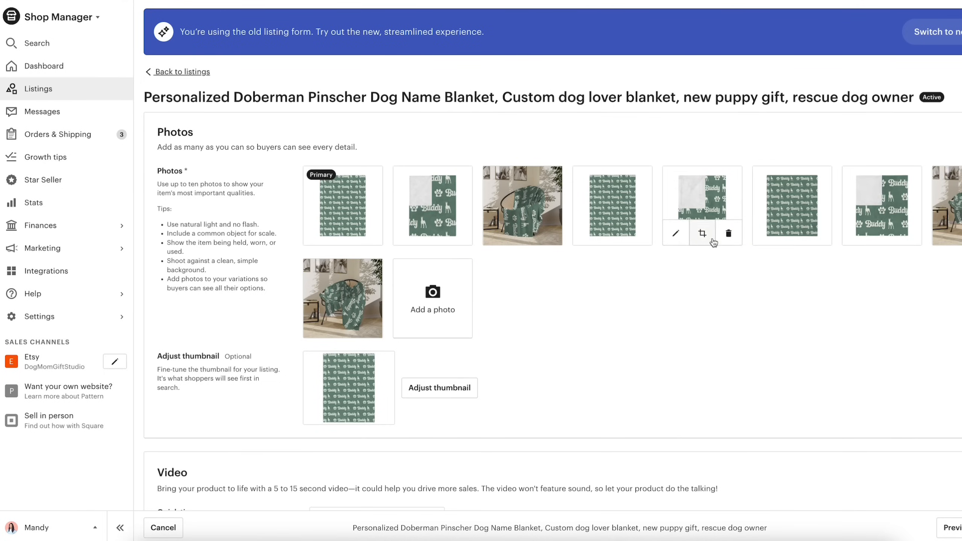
pyautogui.moveTo(647, 237)
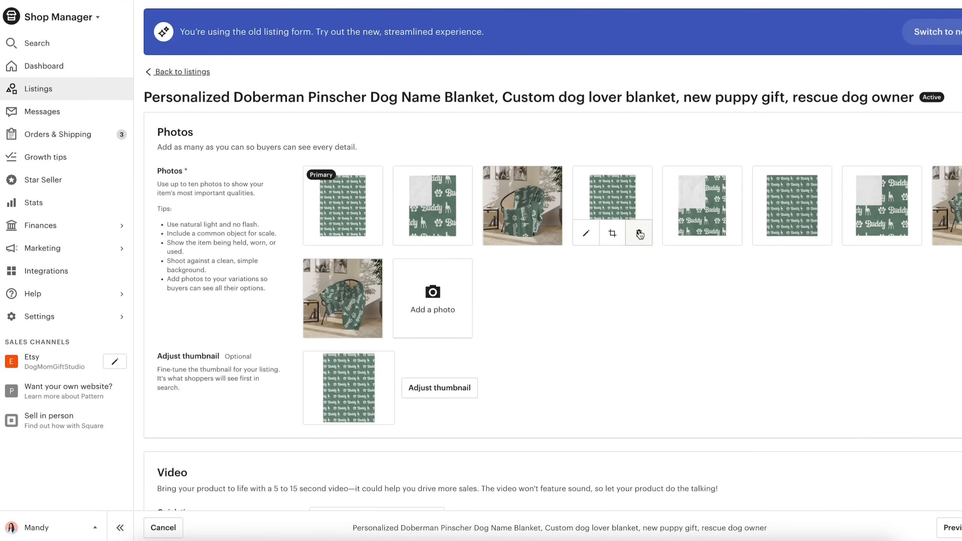
pyautogui.click(638, 233)
pyautogui.click(639, 233)
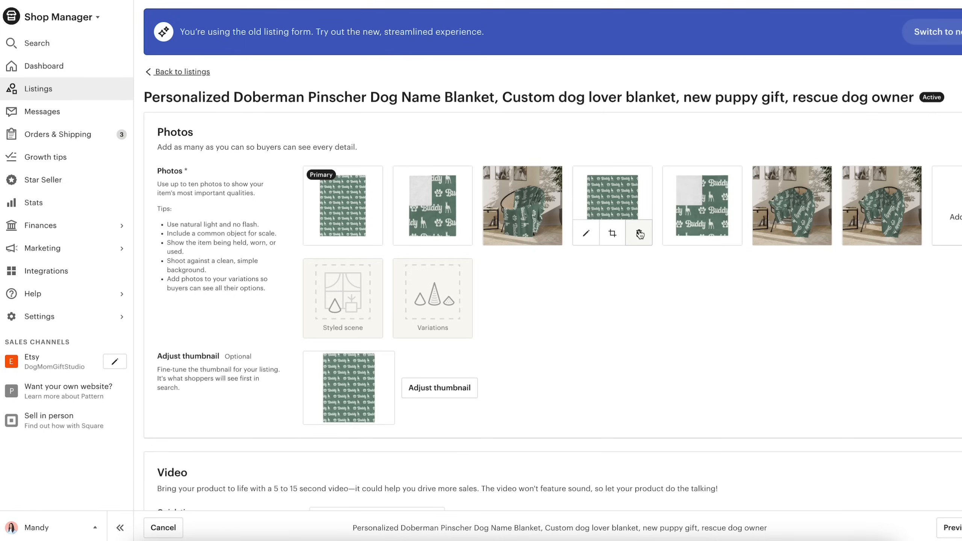
pyautogui.click(639, 233)
pyautogui.click(639, 233)
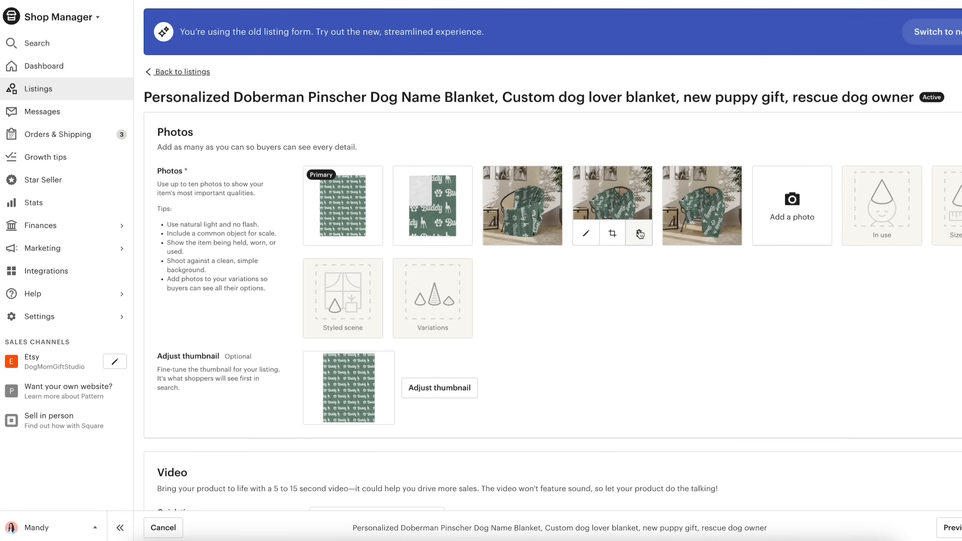
pyautogui.click(639, 233)
pyautogui.click(639, 233)
# - Upload the custom blanket mockups and the color, font, size and care charts, and add the throw blanket video
pyautogui.moveTo(514, 227)
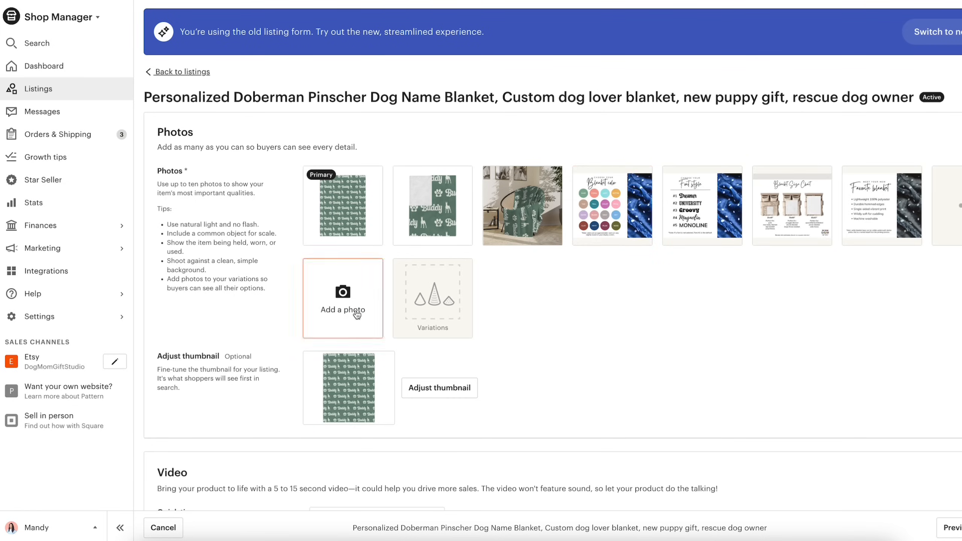
pyautogui.scroll(-3, 355, 314)
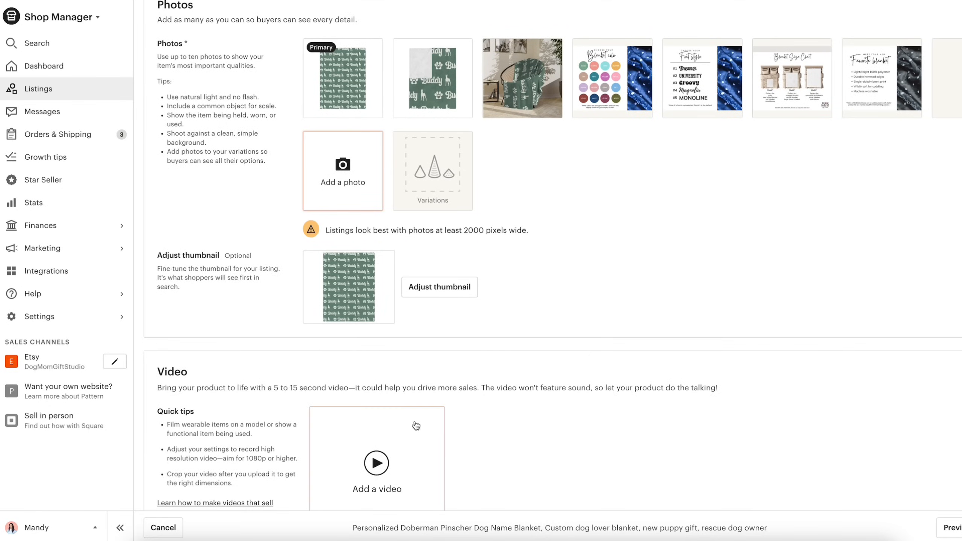
pyautogui.click(380, 457)
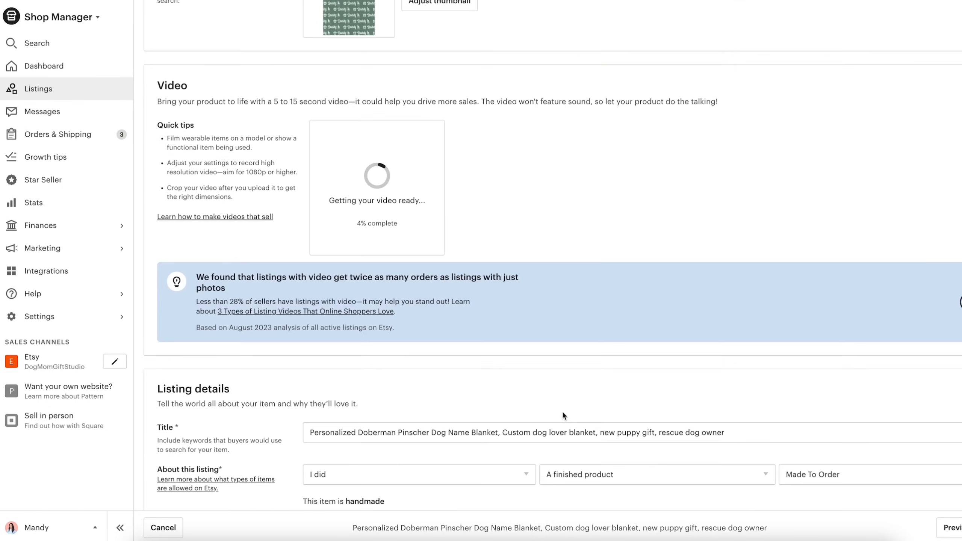
# - Reorder the listing photos so the blue-bedding mockup is primary, followed by the charts, with the default photos at the end
pyautogui.scroll(4, 562, 410)
pyautogui.scroll(6, 563, 410)
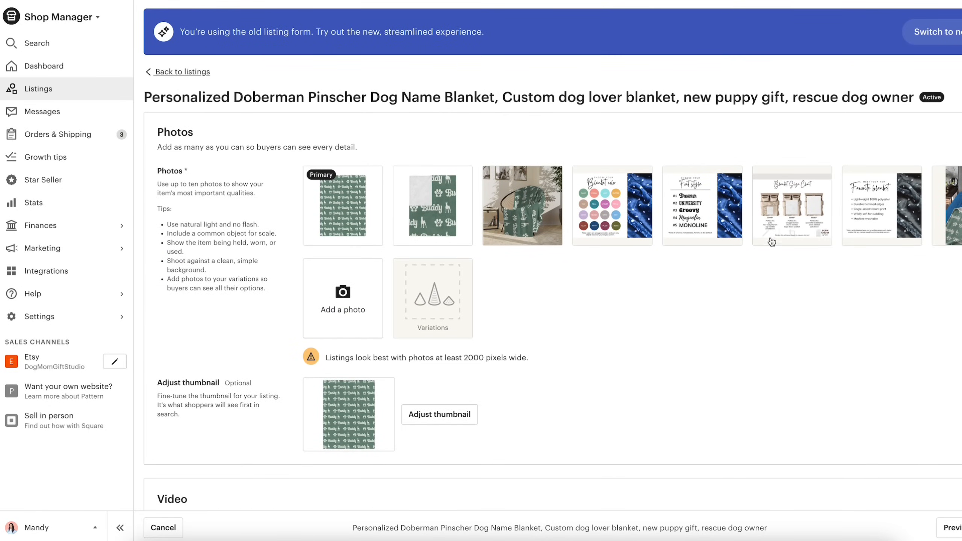
pyautogui.moveTo(350, 191)
pyautogui.moveTo(350, 191); pyautogui.dragTo(908, 207)
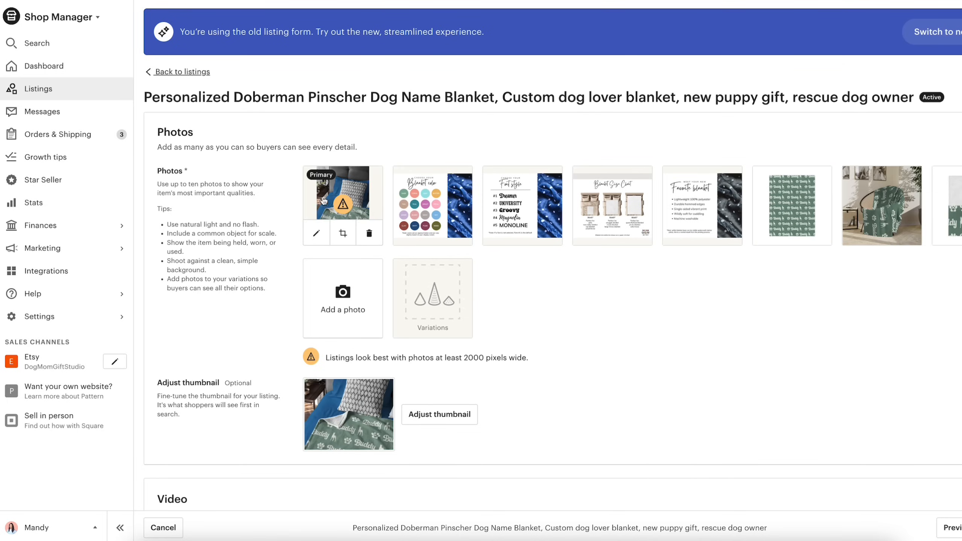
# - Zoom and reposition the primary photo's thumbnail so the Buddy blanket fills most of the frame, and save it
pyautogui.click(428, 417)
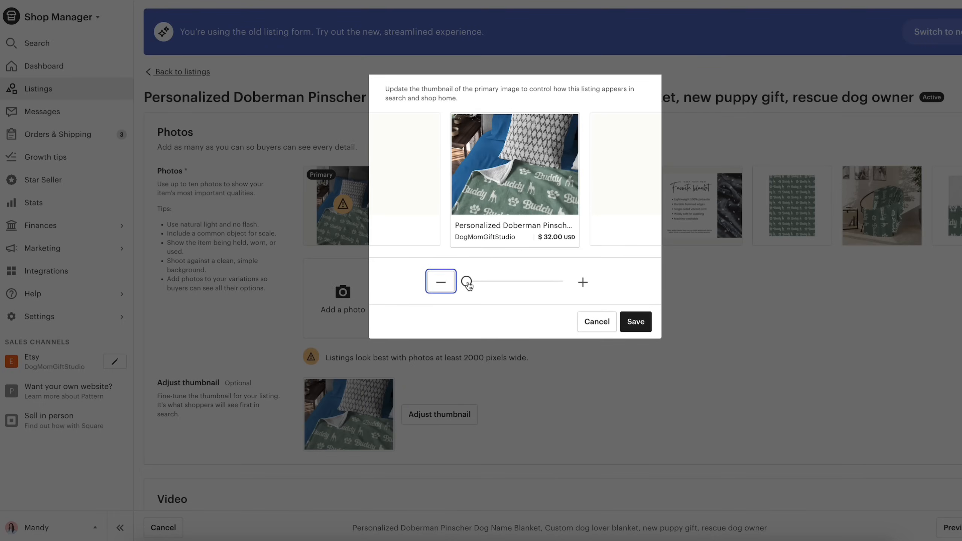
pyautogui.moveTo(469, 285); pyautogui.dragTo(477, 286)
pyautogui.moveTo(492, 210); pyautogui.dragTo(499, 157)
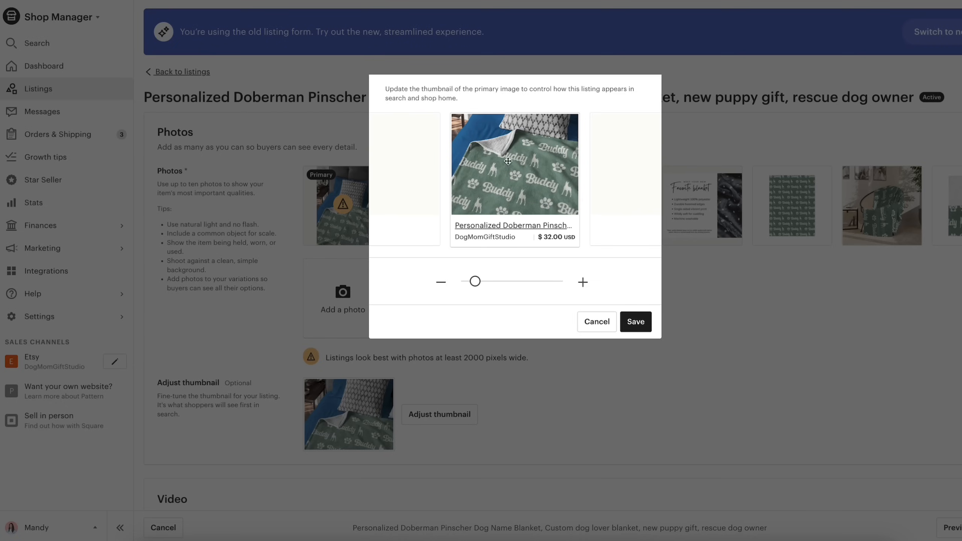
pyautogui.click(635, 321)
# - Crop the listing video to the 3:4 ratio, preview it and apply the crop
pyautogui.scroll(-6, 629, 320)
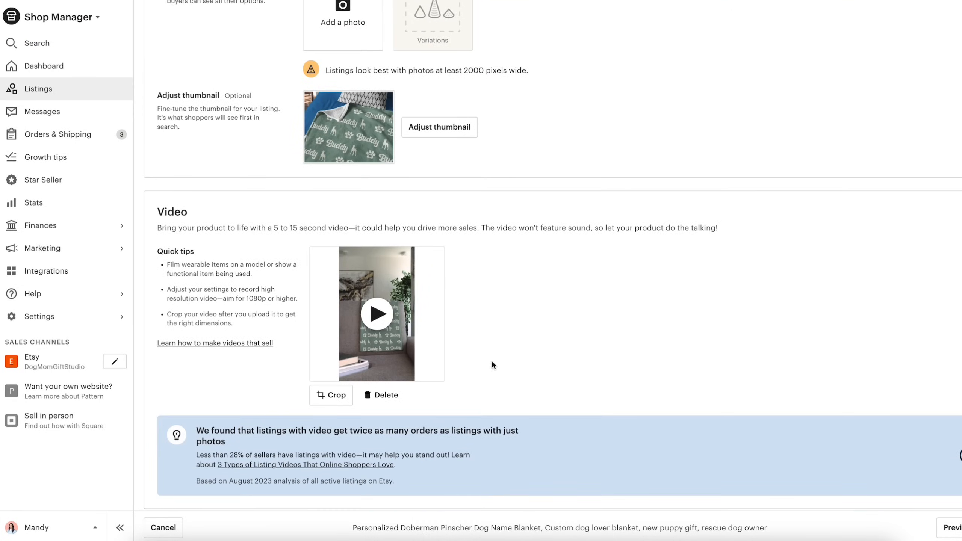
pyautogui.scroll(-3, 442, 327)
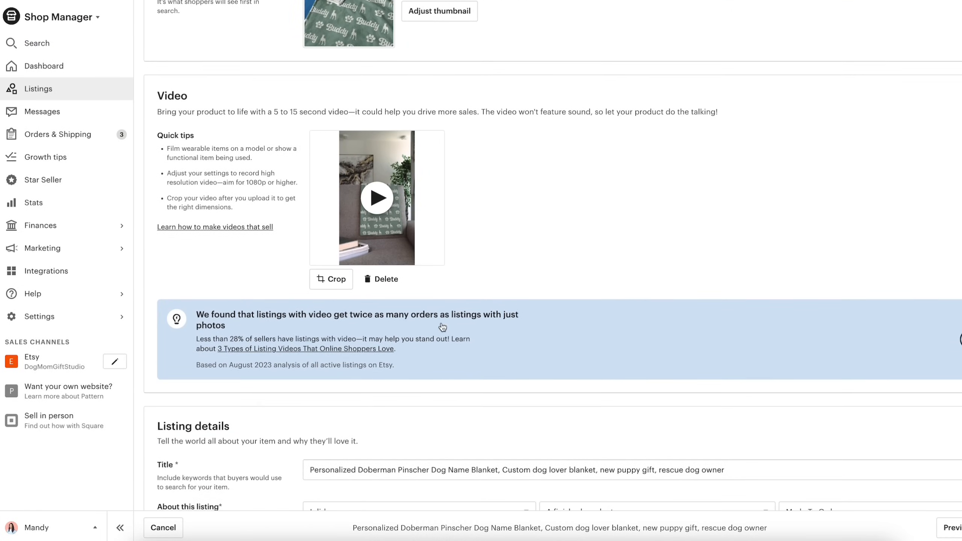
pyautogui.click(332, 280)
pyautogui.click(390, 223)
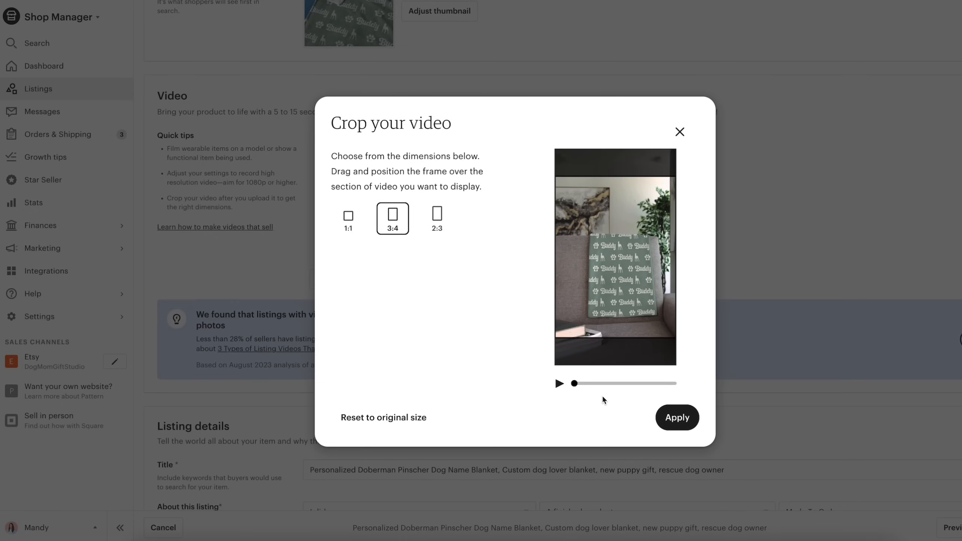
pyautogui.click(559, 383)
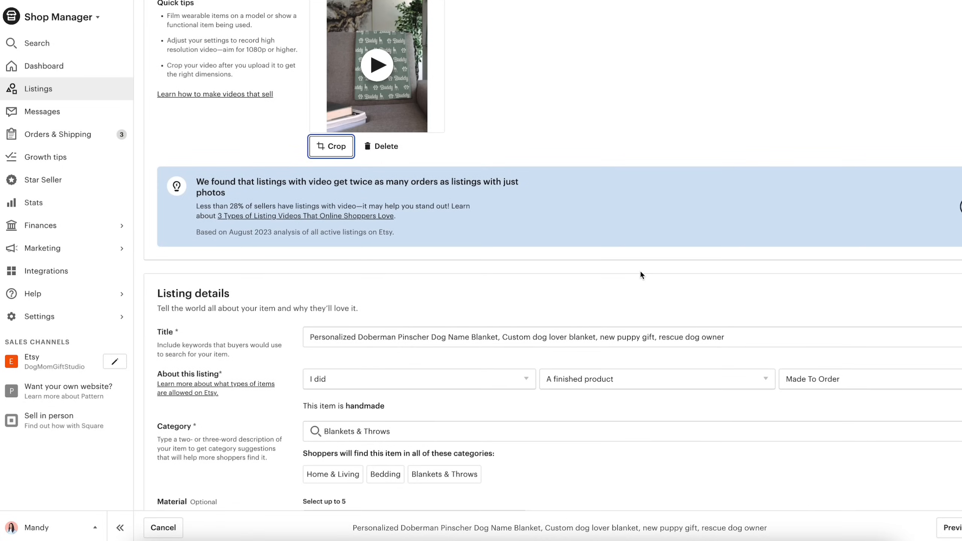
# - Set the maker of the listing's item to "Another company or person"
pyautogui.scroll(-2, 640, 270)
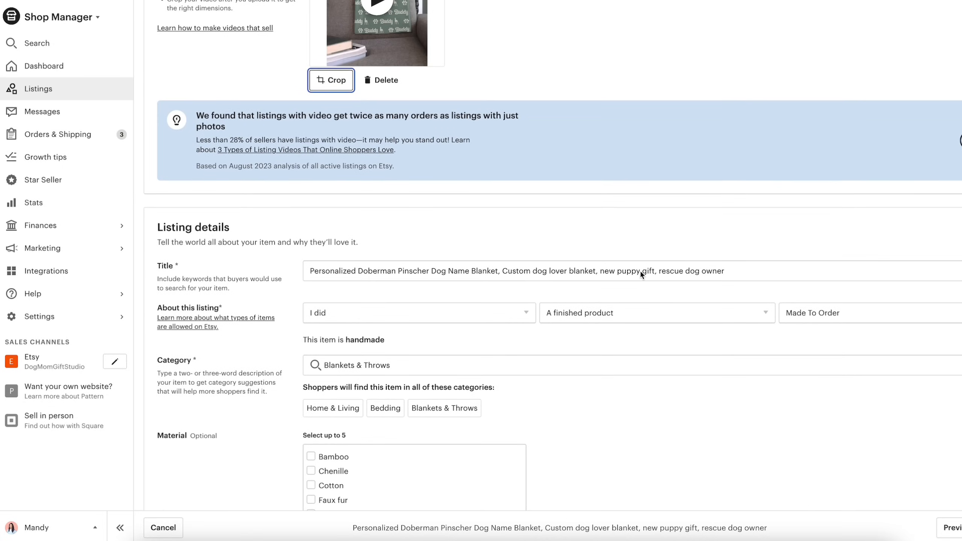
pyautogui.click(528, 313)
pyautogui.click(494, 336)
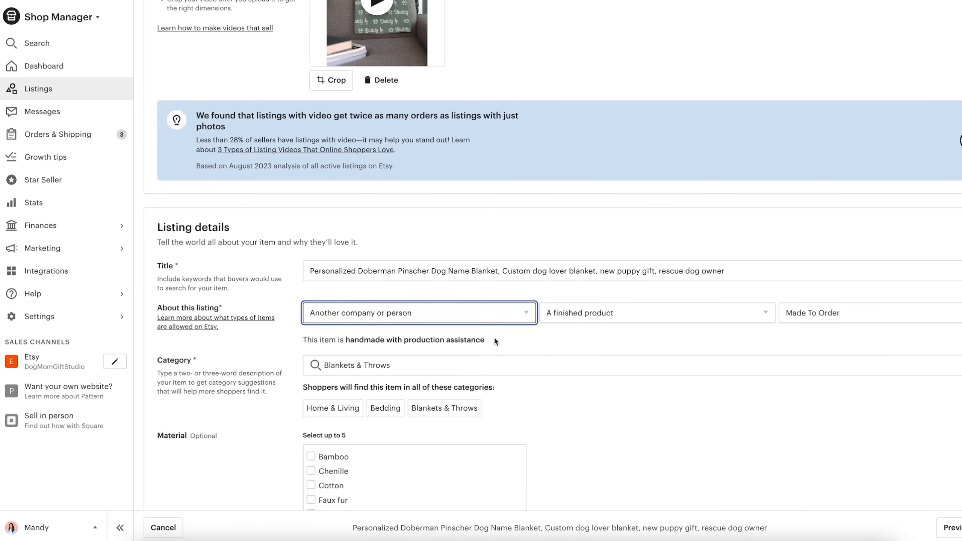
# - Select Minky, Polyester and Velveteen as the blanket's materials
pyautogui.scroll(-8, 494, 336)
pyautogui.scroll(-3, 579, 319)
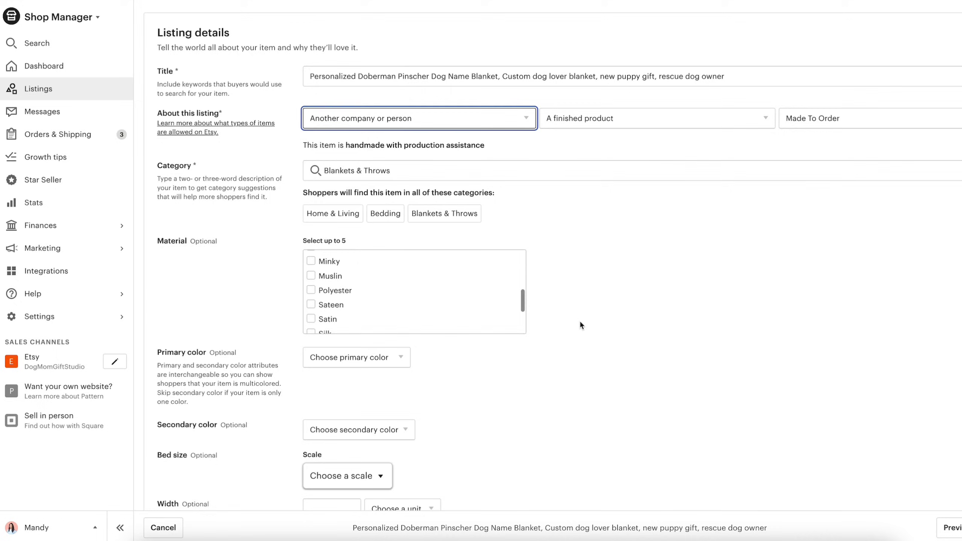
pyautogui.scroll(-2, 581, 323)
pyautogui.scroll(5, 473, 257)
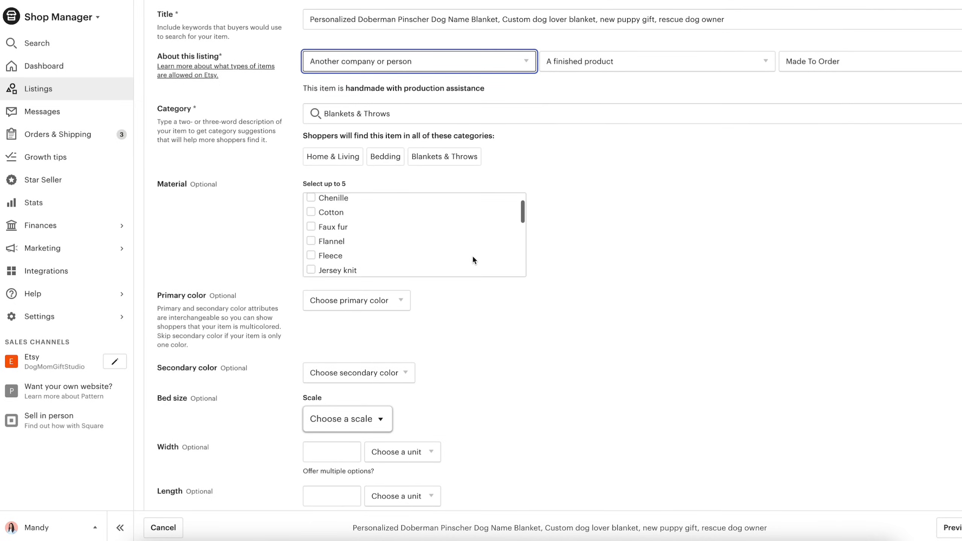
pyautogui.scroll(-3, 472, 257)
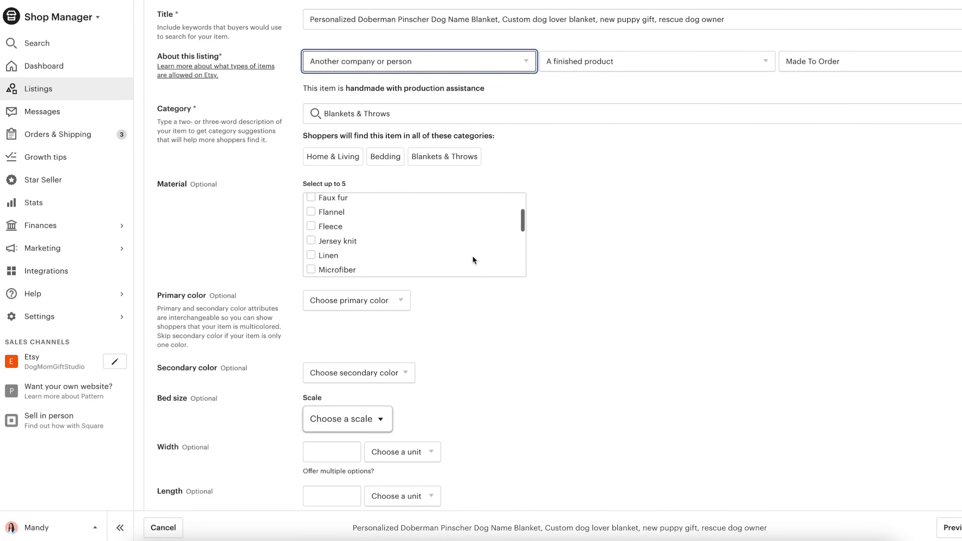
pyautogui.scroll(-3, 473, 255)
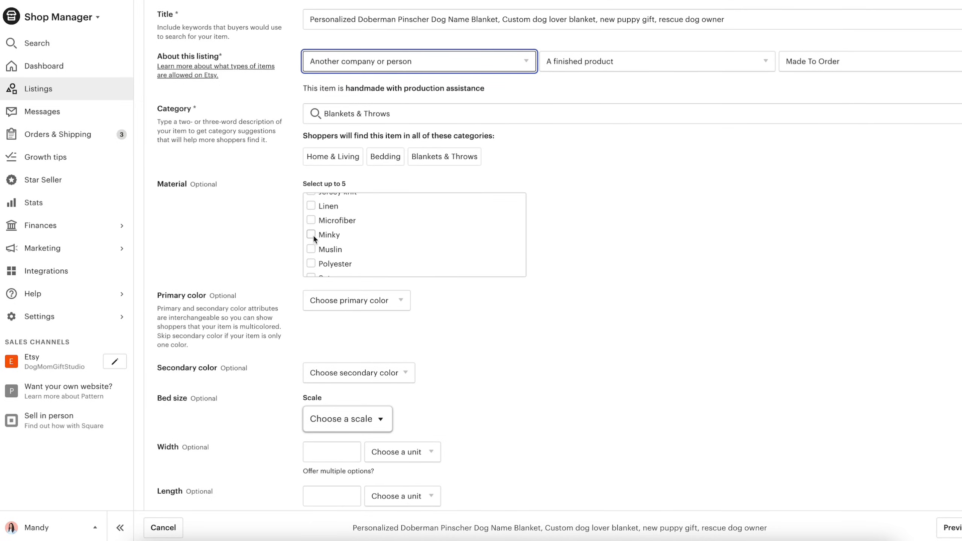
pyautogui.click(311, 234)
pyautogui.scroll(-2, 369, 233)
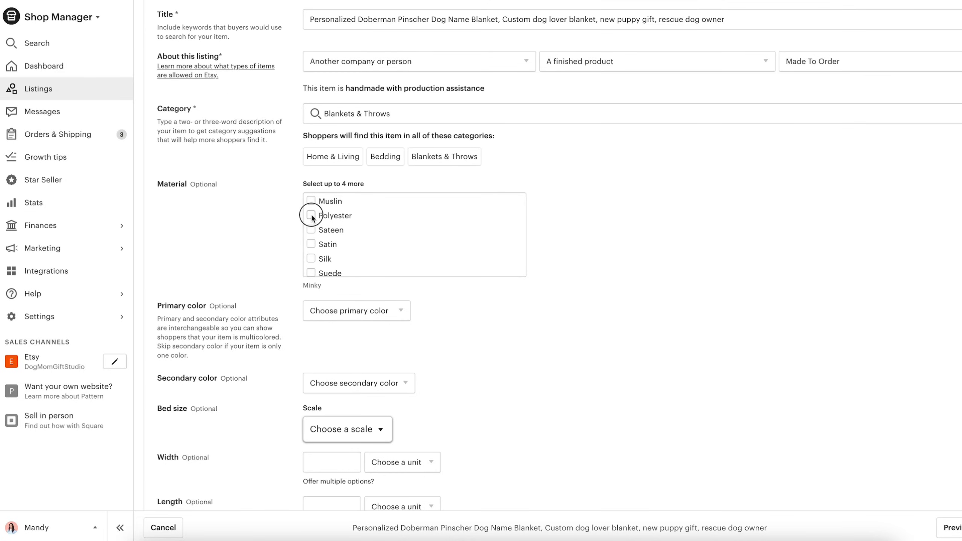
pyautogui.scroll(-2, 373, 227)
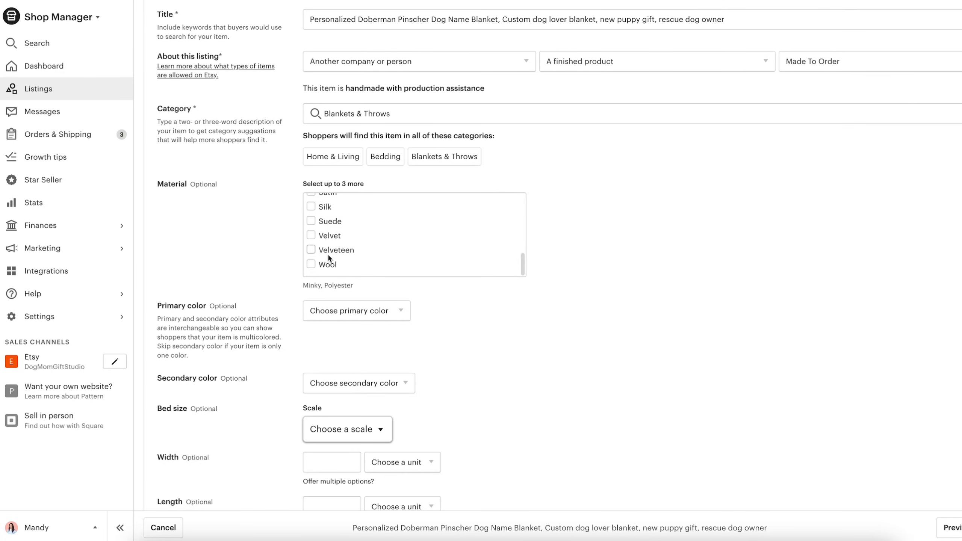
# - Set the blanket's primary color to White
pyautogui.scroll(-3, 439, 304)
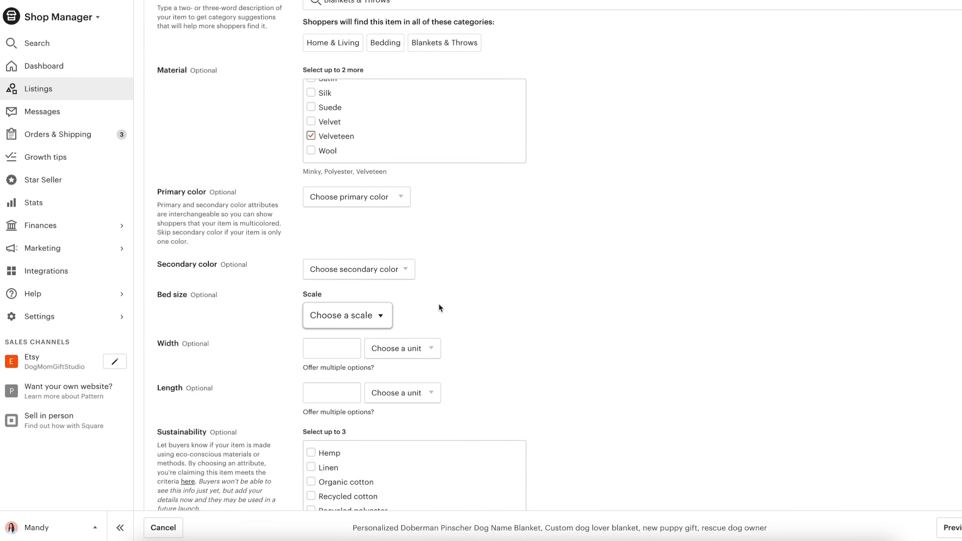
pyautogui.click(398, 194)
pyautogui.click(364, 428)
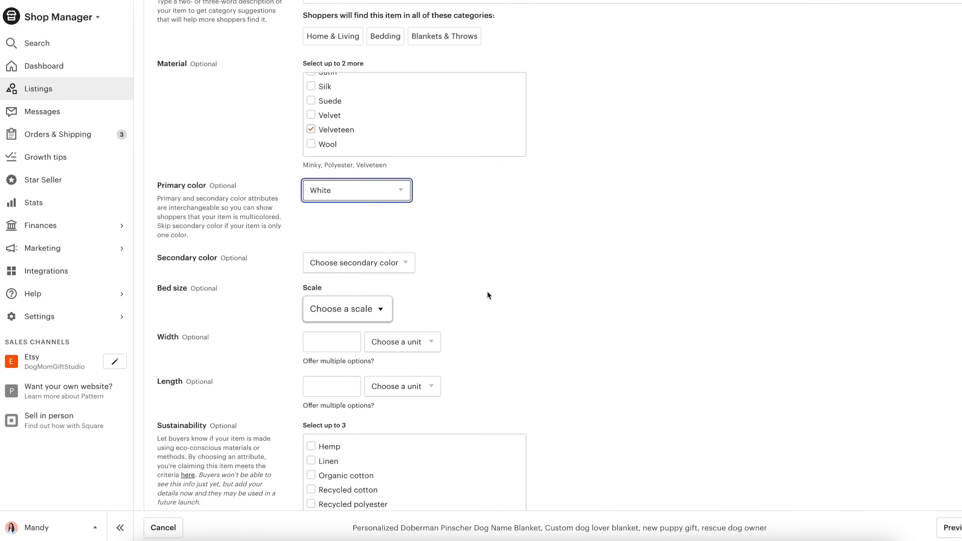
pyautogui.scroll(-2, 488, 295)
pyautogui.scroll(-4, 487, 290)
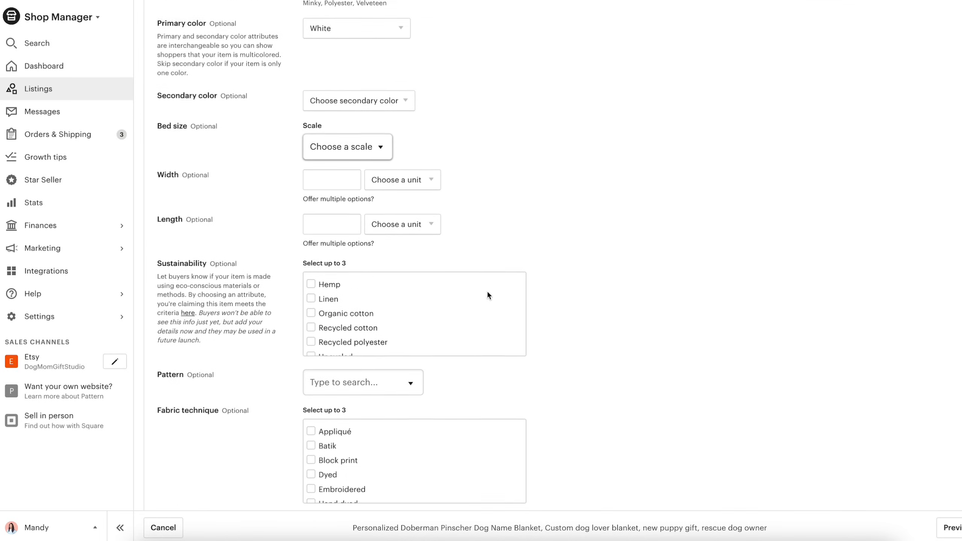
pyautogui.scroll(-5, 613, 242)
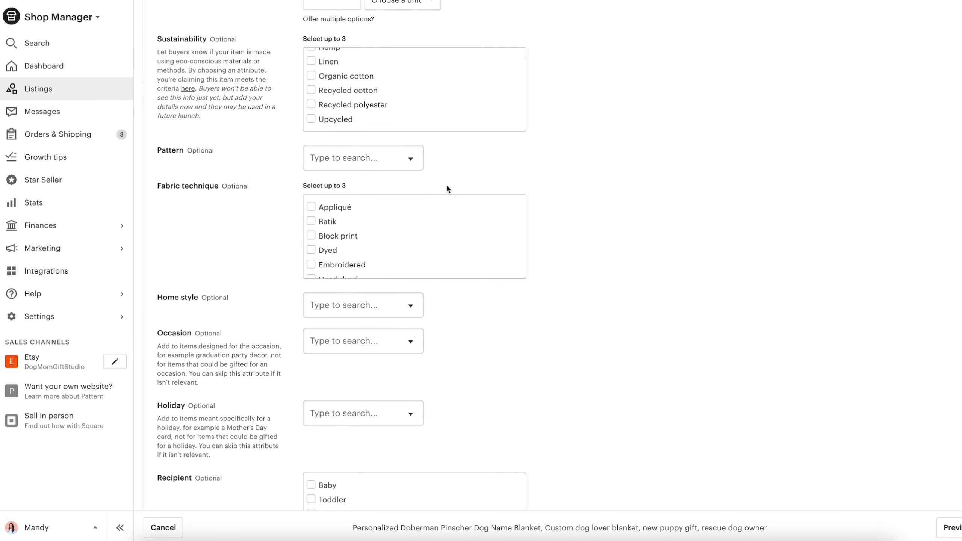
pyautogui.click(410, 159)
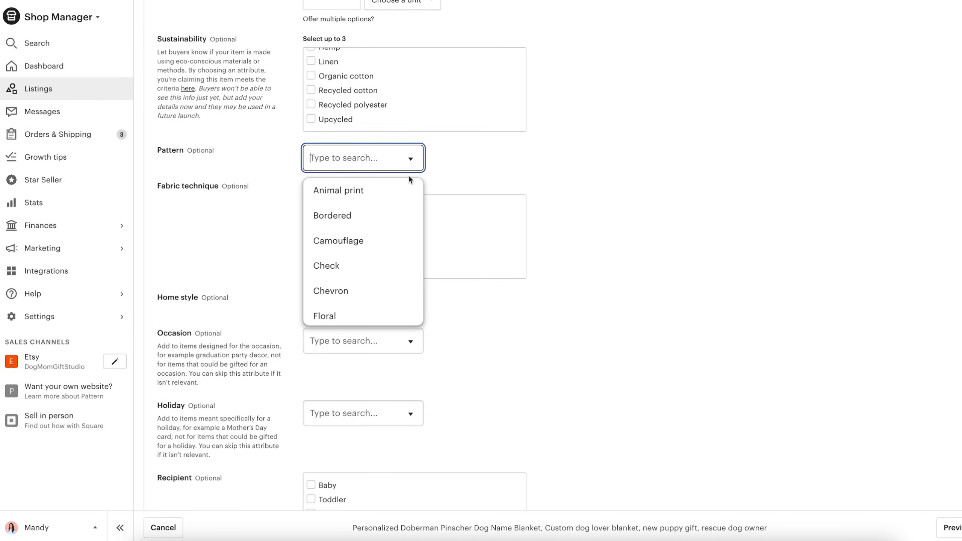
pyautogui.scroll(-5, 408, 211)
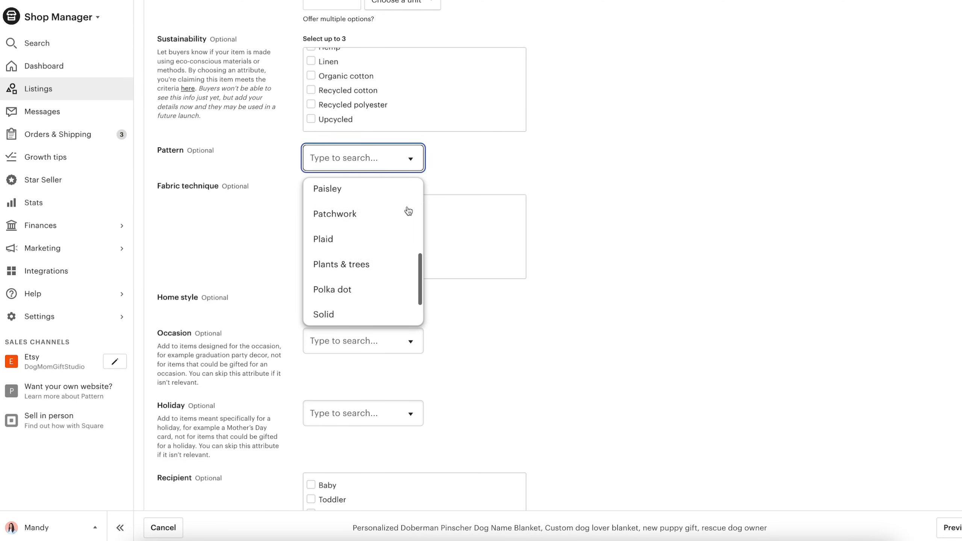
# - Select Baby, Toddler, Kid, Teen and Adult as the listing's recipients
pyautogui.scroll(-8, 408, 212)
pyautogui.click(310, 220)
pyautogui.click(310, 234)
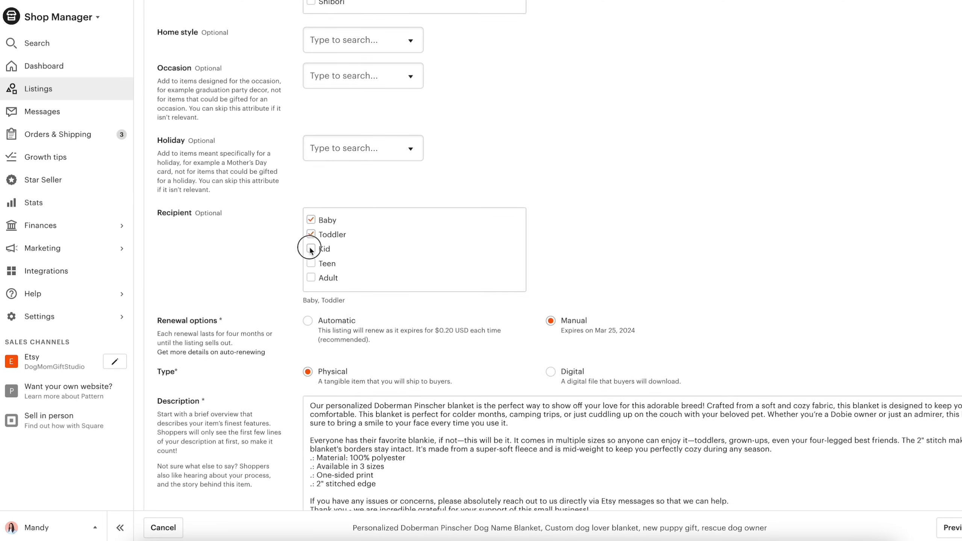
pyautogui.click(310, 249)
pyautogui.click(310, 263)
# - Set the listing's renewal option to Automatic
pyautogui.scroll(-2, 280, 279)
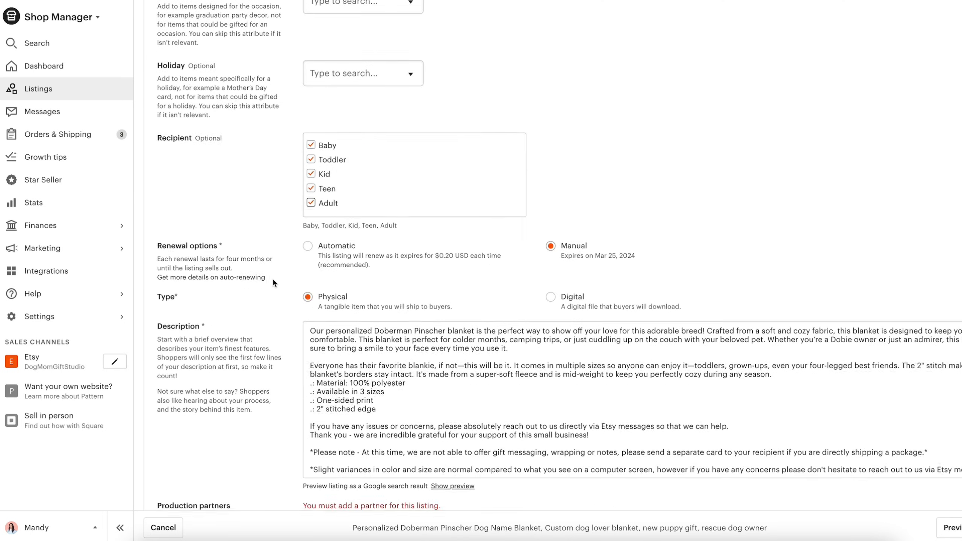
pyautogui.click(308, 245)
pyautogui.click(303, 265)
# - Choose Pic the Gift as the production partner and assign the listing to the Doberman Pinscher section
pyautogui.scroll(-10, 304, 265)
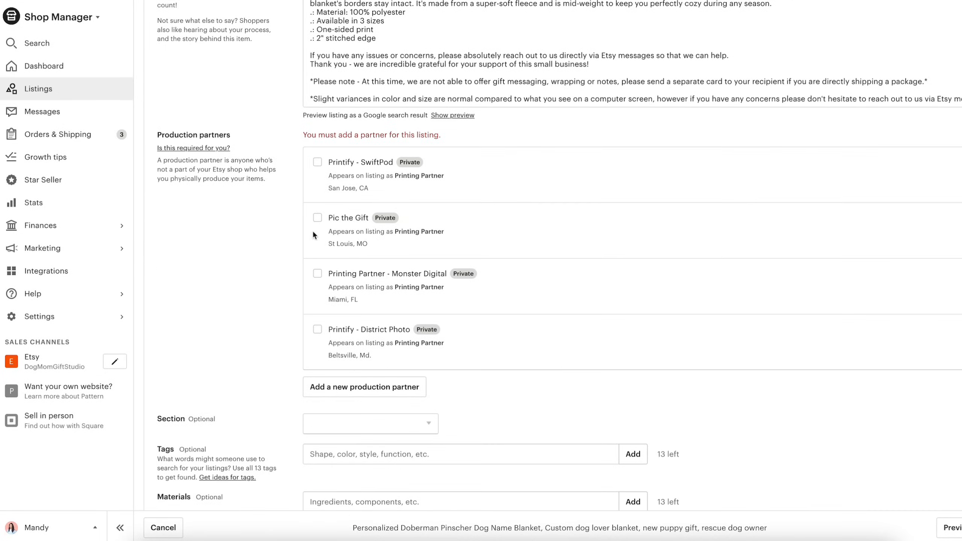
pyautogui.click(315, 220)
pyautogui.scroll(-5, 293, 237)
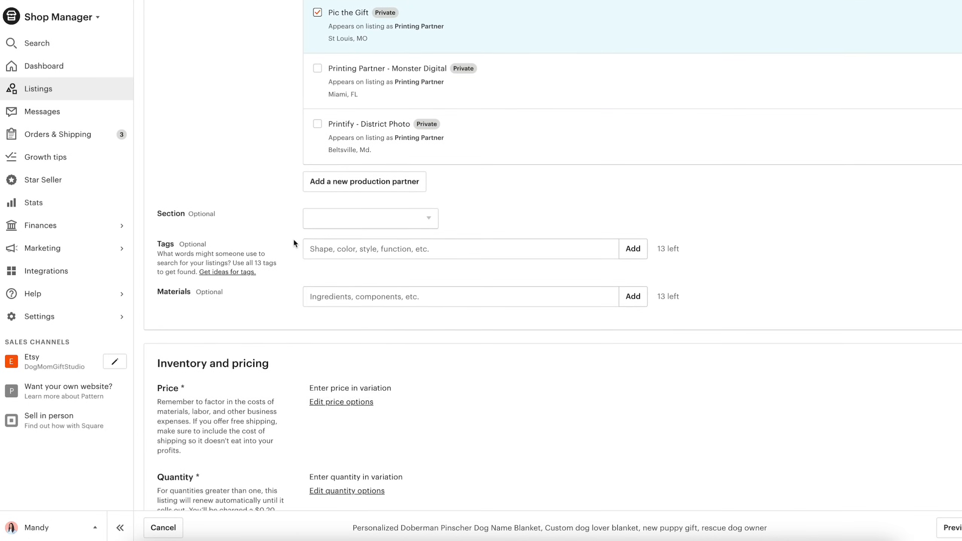
pyautogui.click(364, 219)
pyautogui.click(353, 406)
# - Enter the listing title's phrases as tags, adding "new puppy gift" and "rescue dog owner"
pyautogui.scroll(-1, 496, 235)
pyautogui.click(500, 219)
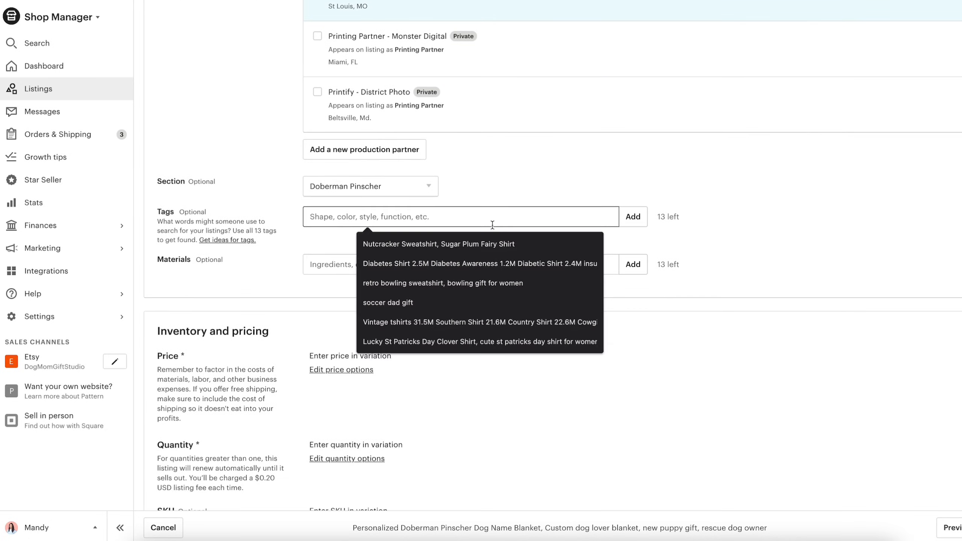
pyautogui.write('Personalized Doberman Pinscher Dog Name Blanket, Custom dog lover blanket, new puppy gift, rescue dog owner')
pyautogui.click(622, 224)
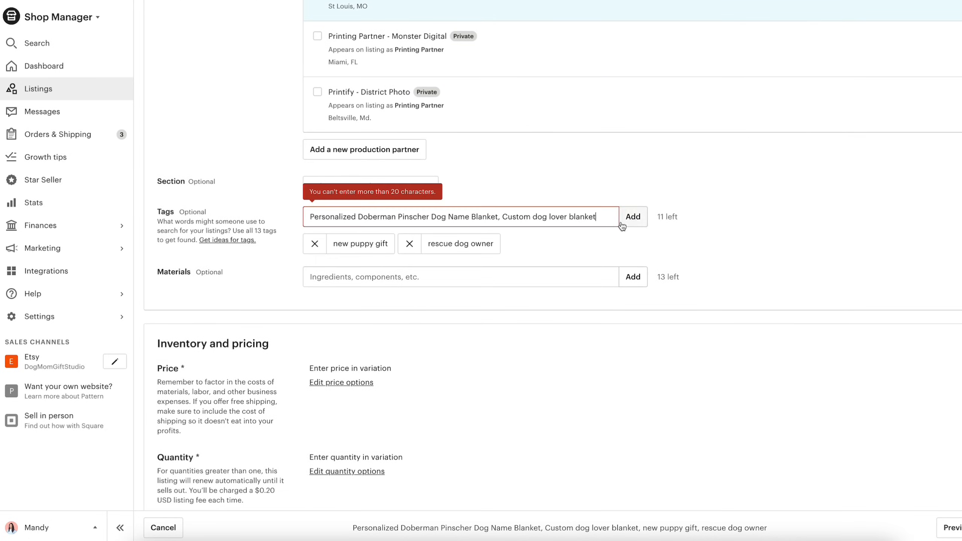
# - Split the remaining title text into the tags Personalized throw, Doberman Pinscher, Dog Name Blanket, Custom dog blanket and dog lover blanket
pyautogui.click(360, 206)
pyautogui.write('throw,')
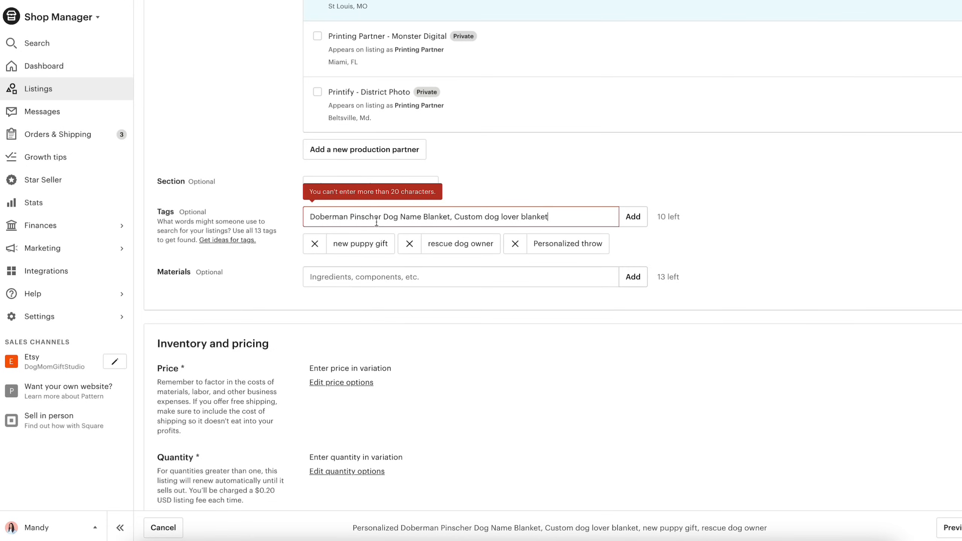
pyautogui.press('Return')
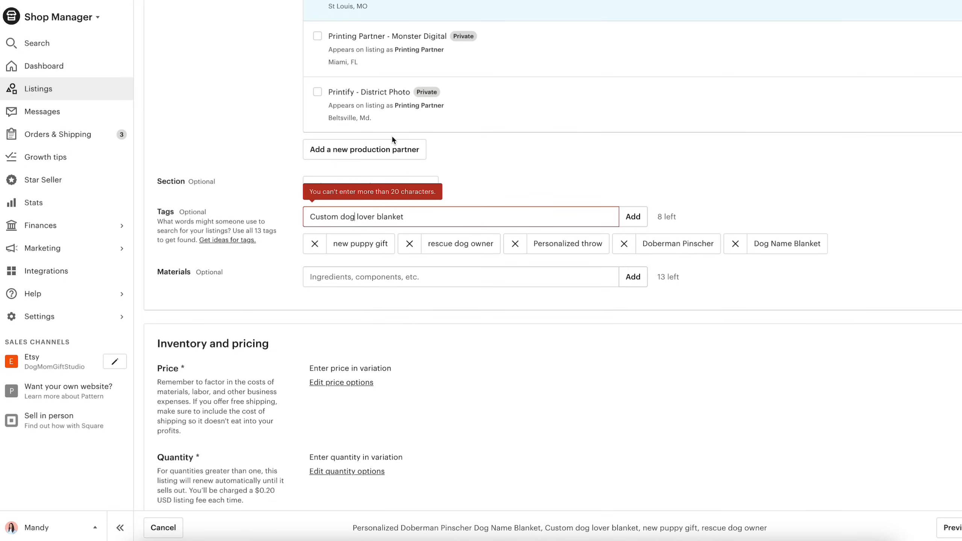
pyautogui.write('blanket, do')
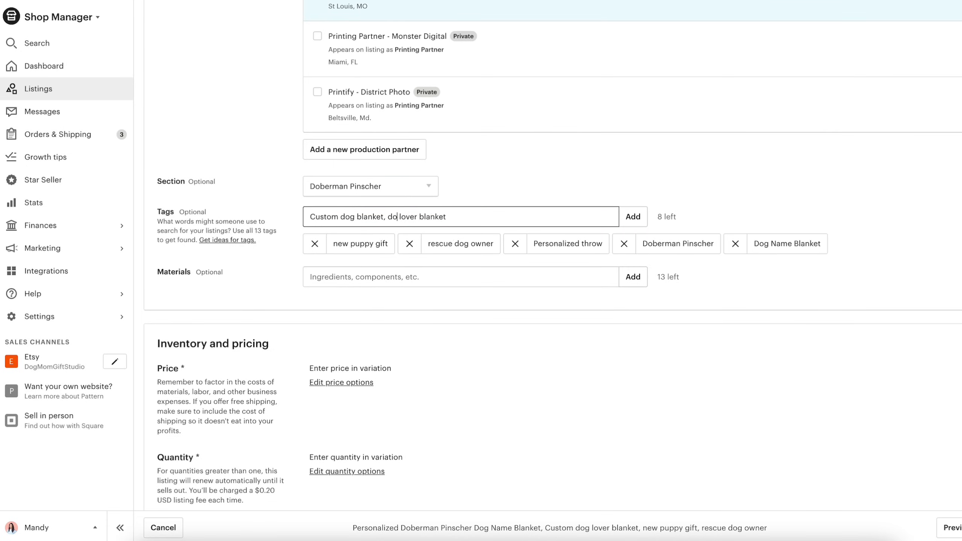
pyautogui.write('g')
pyautogui.press('Return')
# - Add the tags "dobie mom gift", "doberman owner", "gift for dog mom" and "gift for dog dad"
pyautogui.write('dobie')
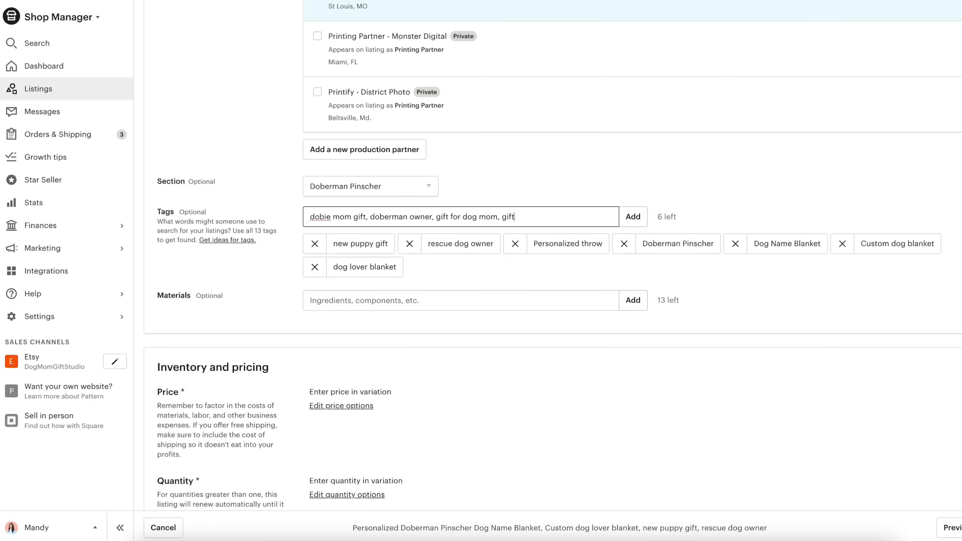
pyautogui.write('mom gift, doberman owner, gift for dog mom, gift for dog dad')
pyautogui.press('Return')
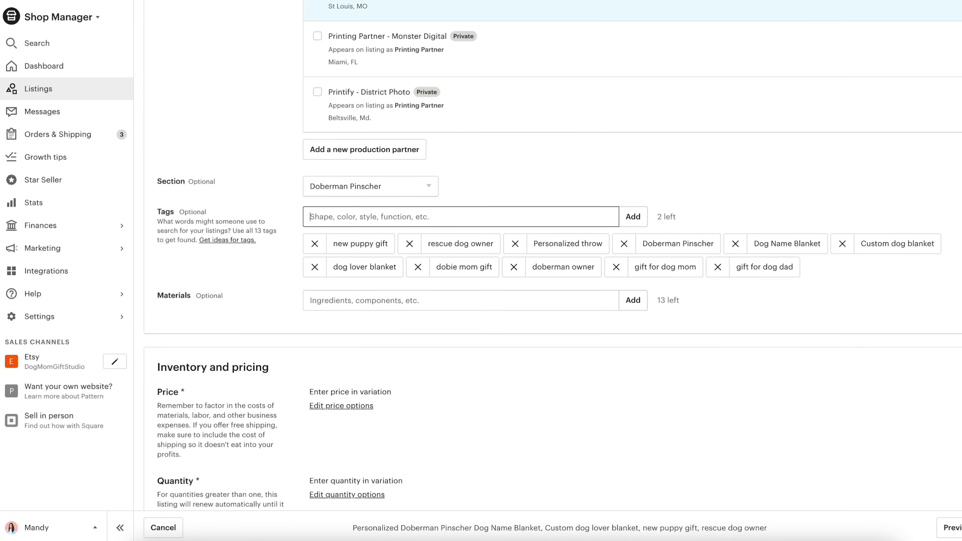
# - Fill the last two tag slots with "custom throw blanket" and "custom pet blanket"
pyautogui.write('anket')
pyautogui.press('Return')
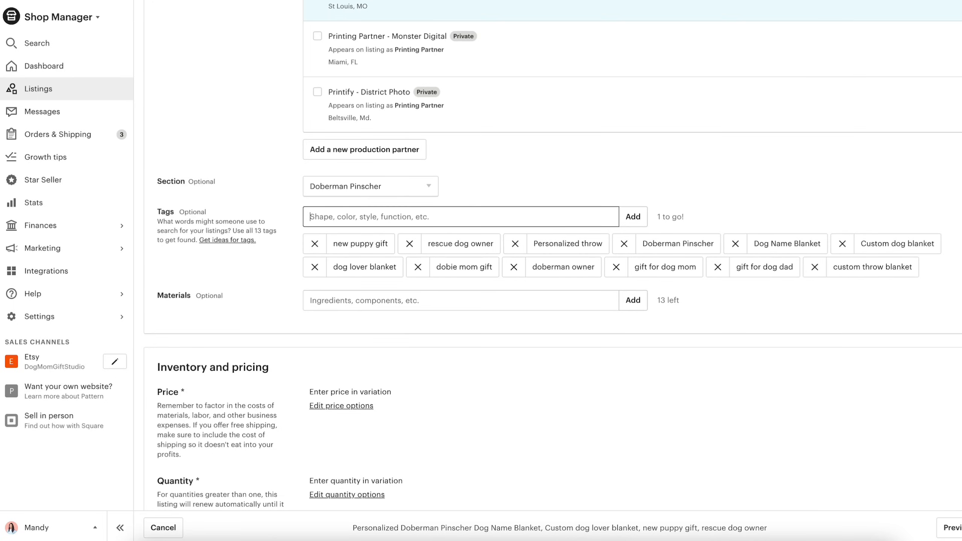
pyautogui.scroll(-1, 806, 47)
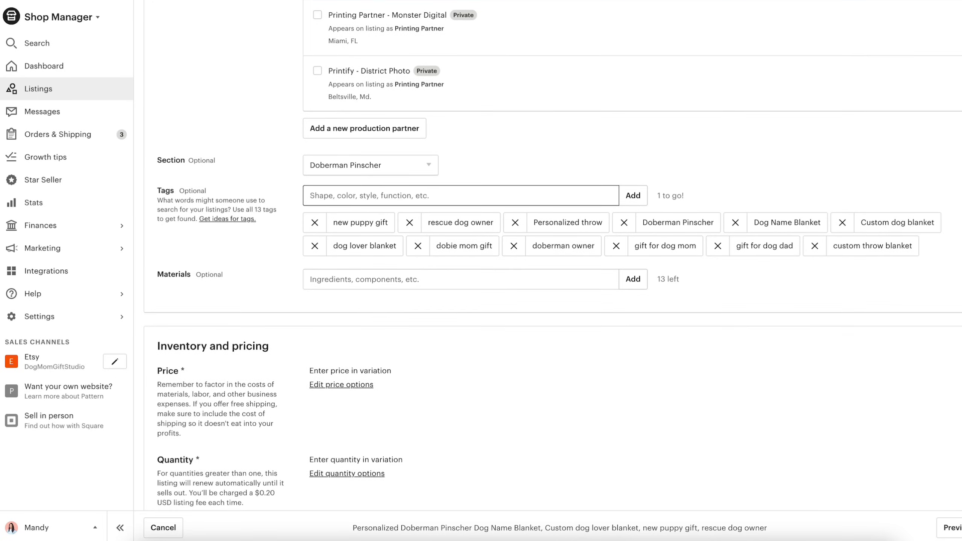
pyautogui.write('custom pet blanket')
pyautogui.press('Return')
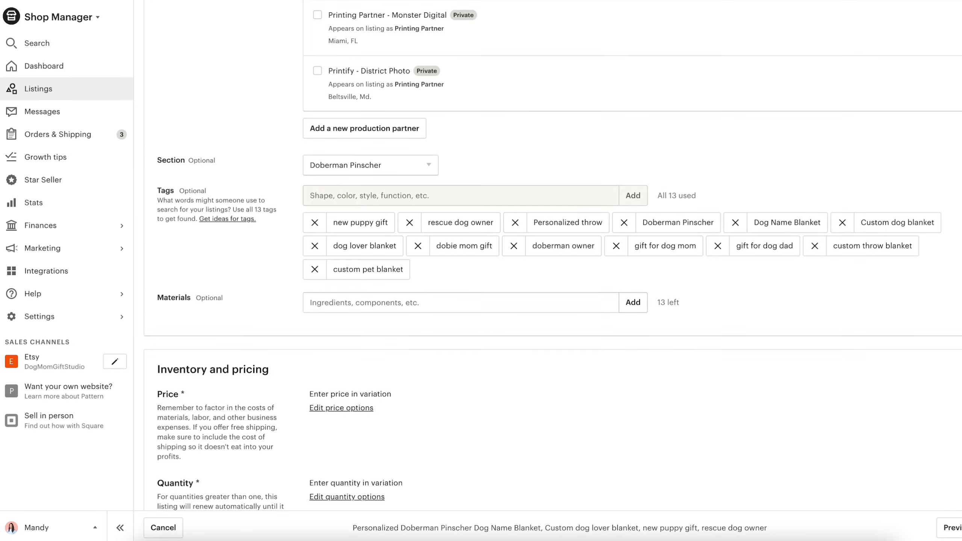
# - Clear the SKUs of the 40" × 30", 60" × 50" and 80" × 60" size variations
pyautogui.scroll(-10, 360, 327)
pyautogui.doubleClick(360, 329)
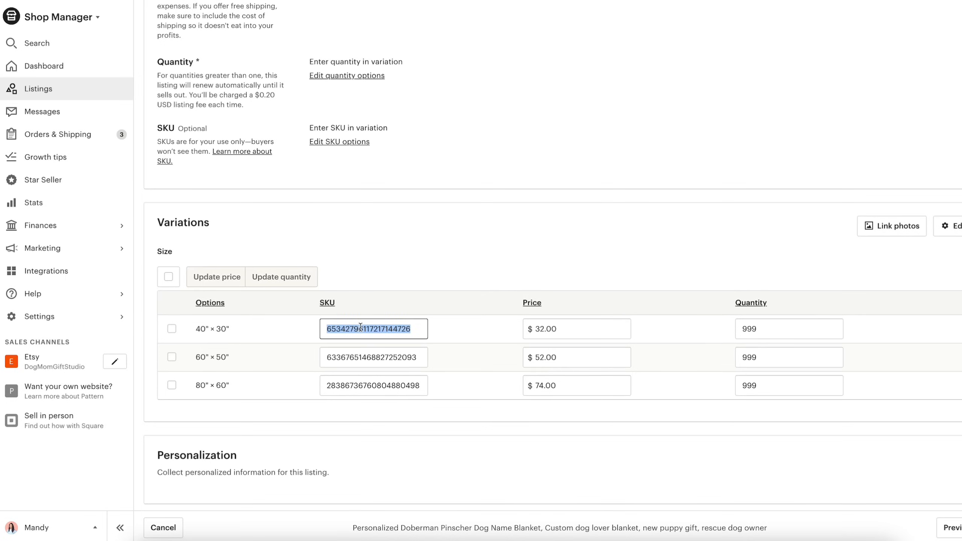
pyautogui.doubleClick(365, 358)
pyautogui.click(368, 387)
pyautogui.press('BackSpace')
pyautogui.press('BackSpace')
pyautogui.press('BackSpace')
pyautogui.press('BackSpace')
pyautogui.press('BackSpace')
pyautogui.press('BackSpace')
pyautogui.press('BackSpace')
pyautogui.press('BackSpace')
pyautogui.press('BackSpace')
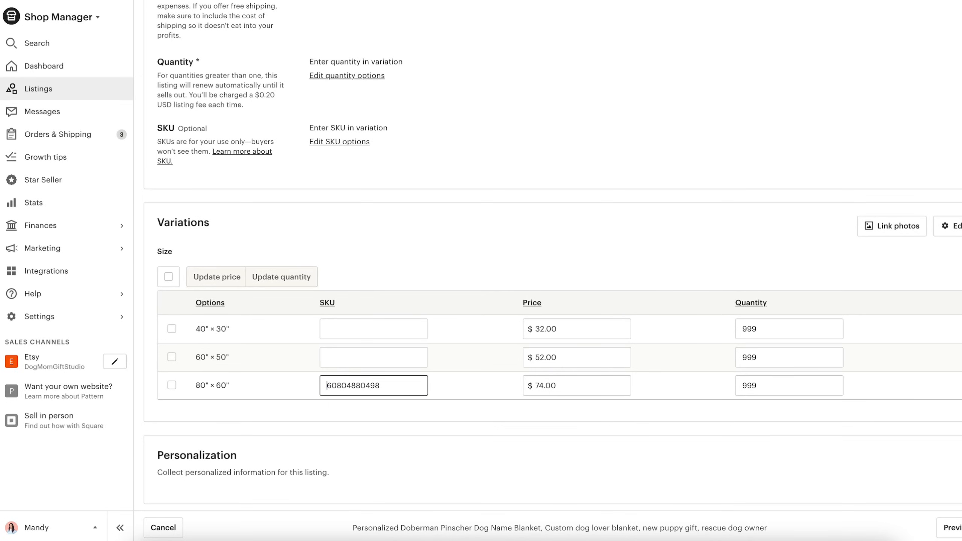
# - Enable personalization and paste buyer instructions requesting dog name, blanket color and font style, with a Stella, Sage, #1 example and default font design #1
pyautogui.scroll(-1, 396, 436)
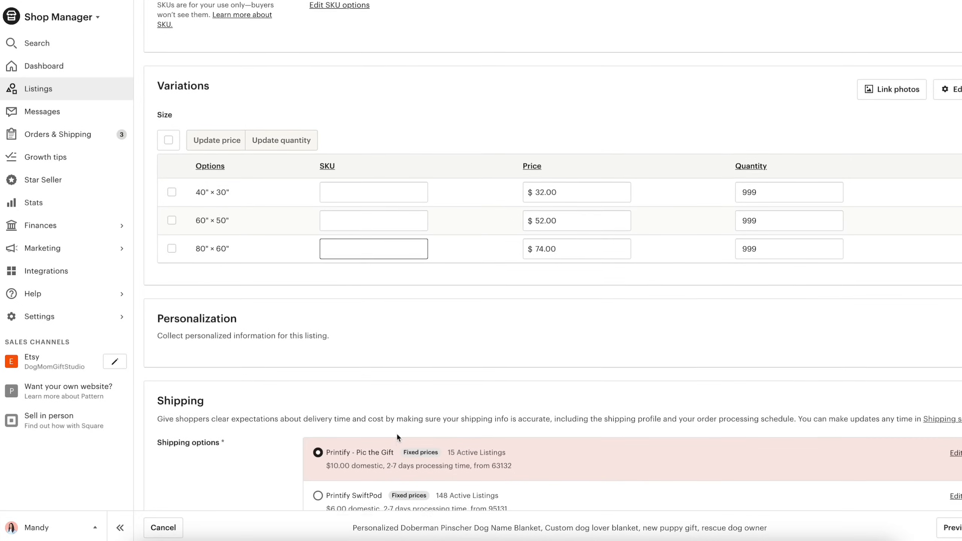
pyautogui.scroll(-1, 397, 437)
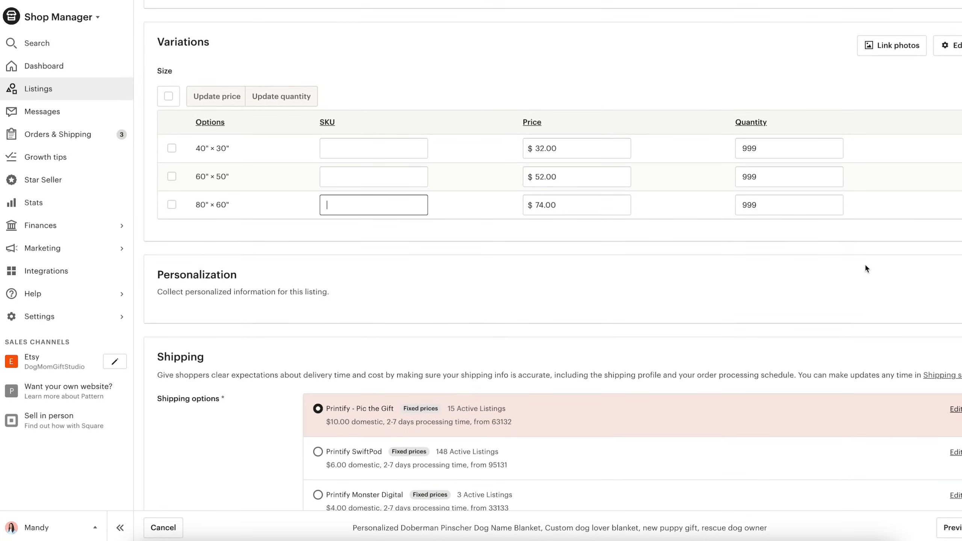
pyautogui.click(961, 281)
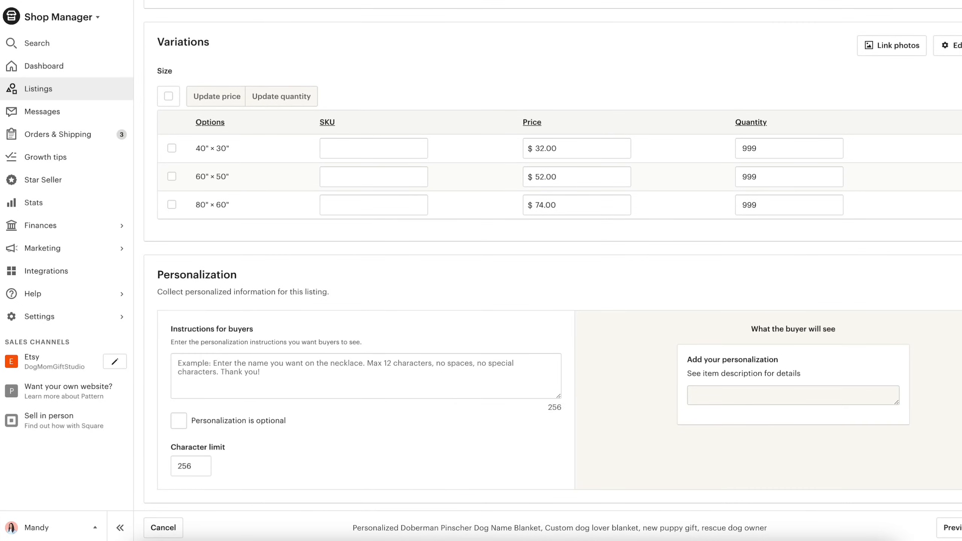
pyautogui.click(463, 370)
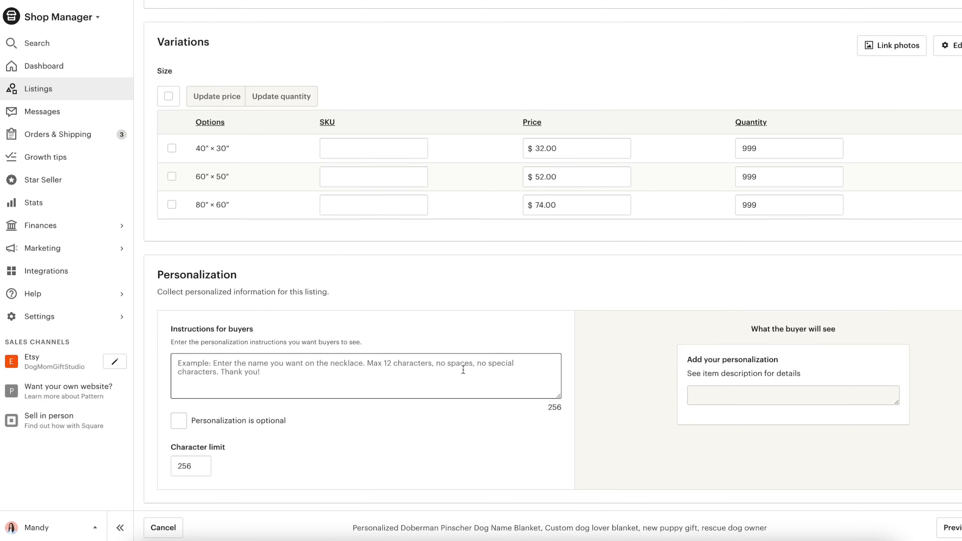
pyautogui.write("Enter the dog name, blanket color, and font style that you'd like (refer to listing photo guides):  For example : 1. Stella 2. Sage 3. #1  If no font design is entered, font design #1 will be used by default.")
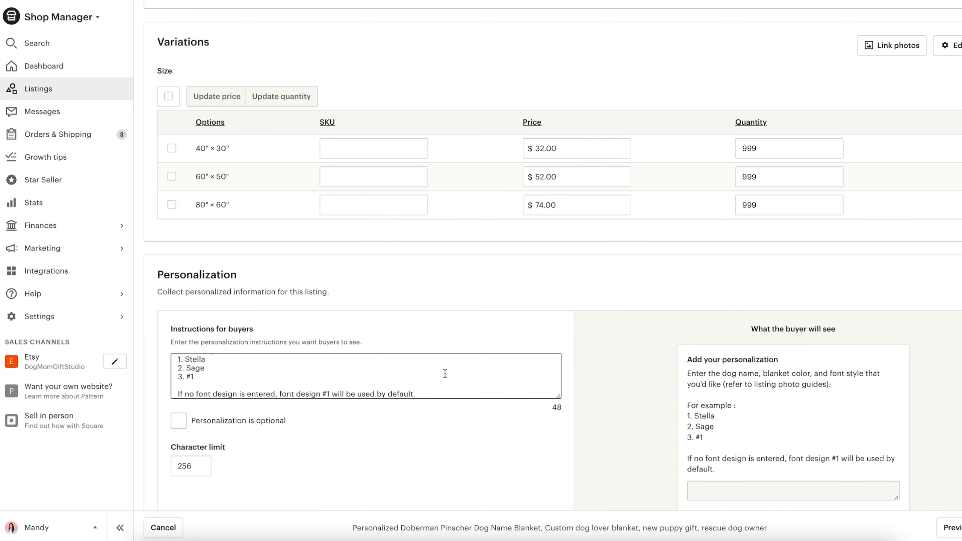
# - Review the buyer's personalization preview, the shipping options and the shipping price preview
pyautogui.scroll(-2, 632, 323)
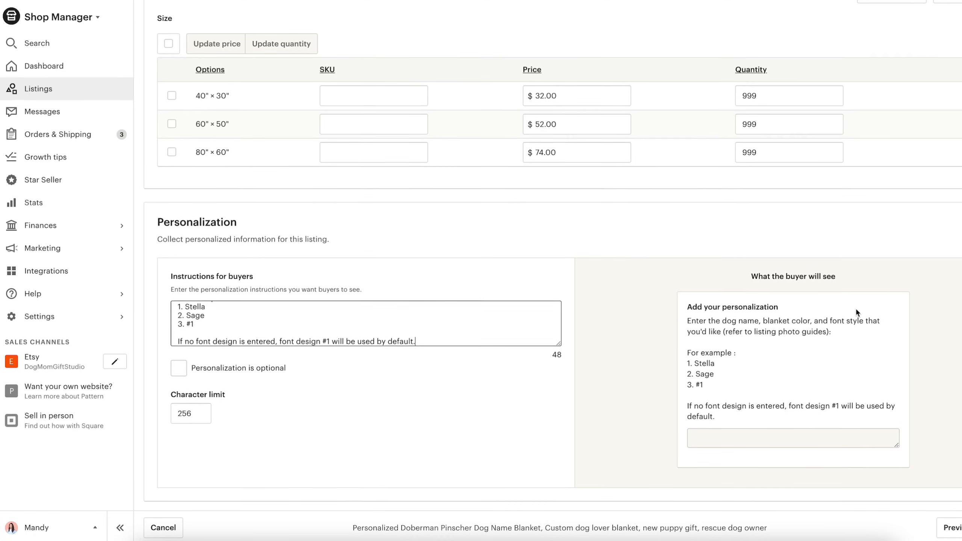
pyautogui.scroll(-2, 857, 313)
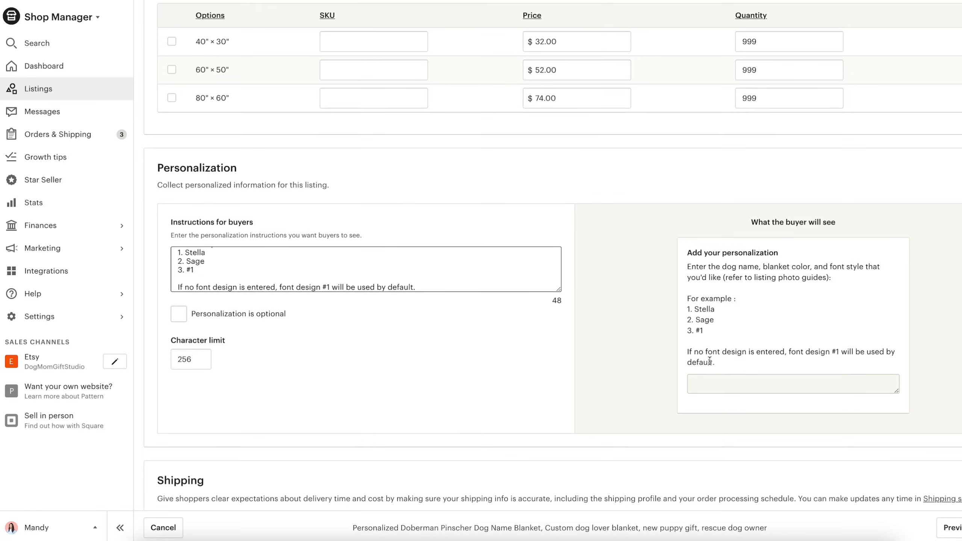
pyautogui.scroll(-20, 717, 320)
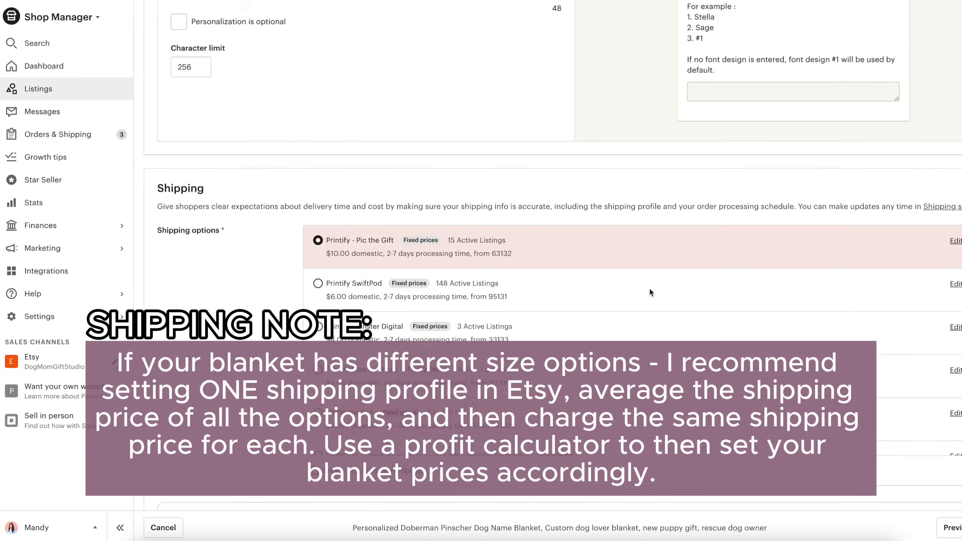
pyautogui.scroll(-13, 274, 307)
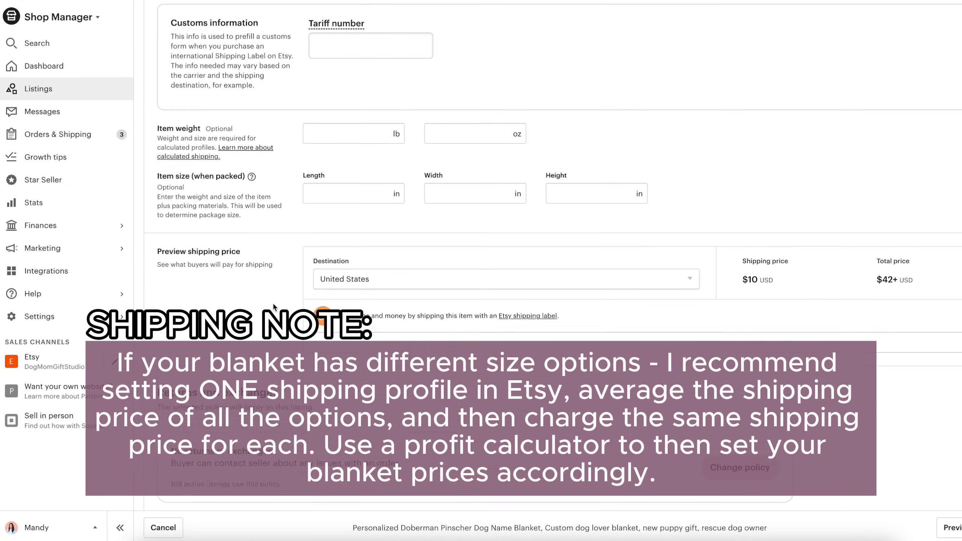